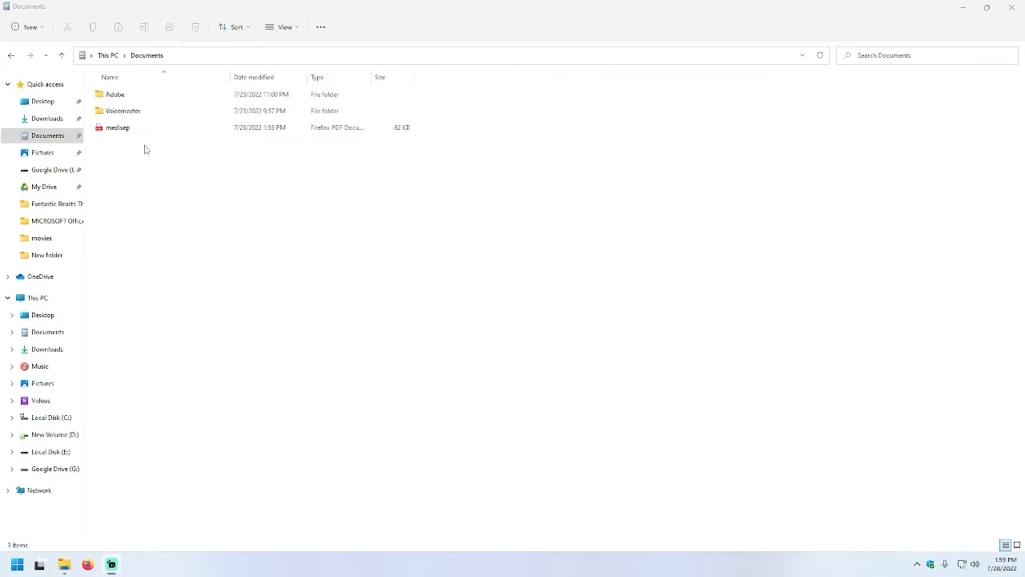
# - Switch from File Explorer to the Firefox window showing the MEDISEP home page
pyautogui.click(85, 568)
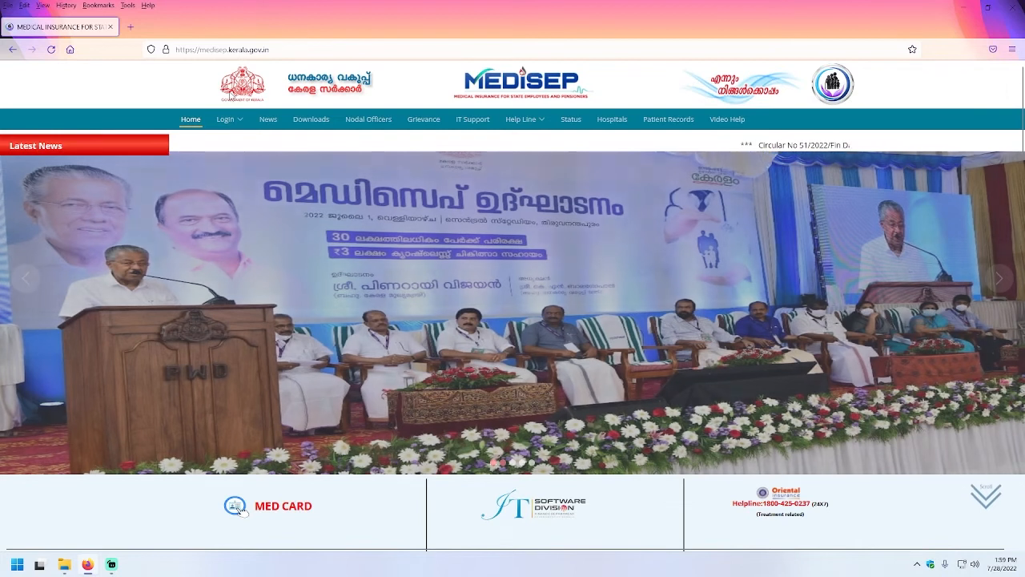
# - Open MED CARD and accept the certificate risk to reach the medcard.kerala.gov.in sign-in page
pyautogui.scroll(-3, 293, 333)
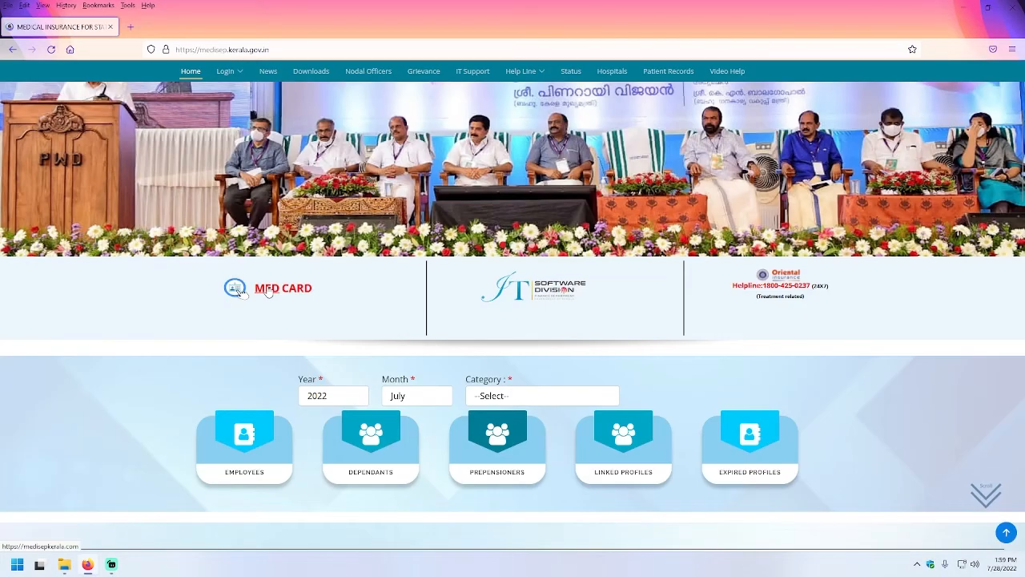
pyautogui.click(275, 294)
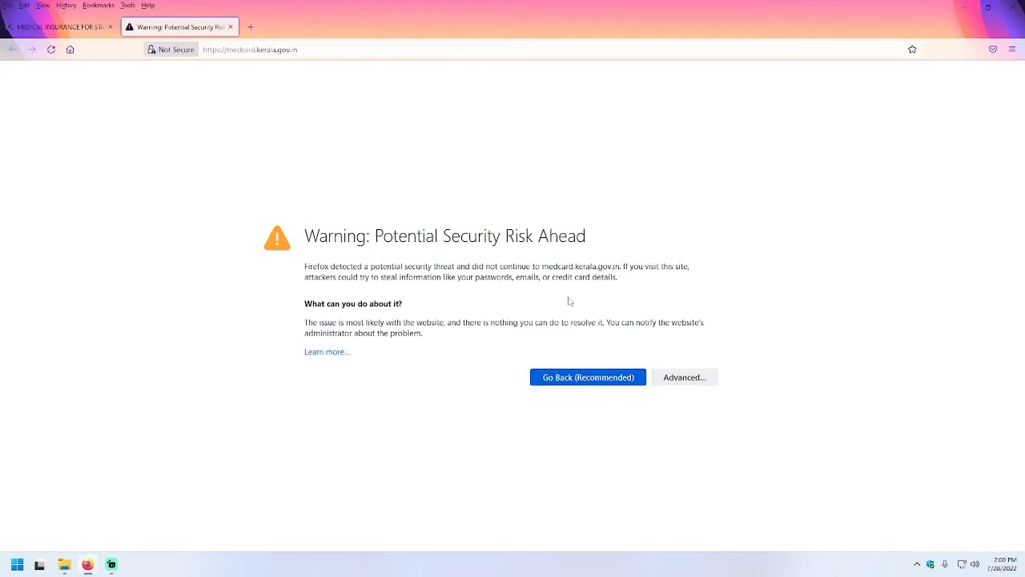
pyautogui.click(695, 383)
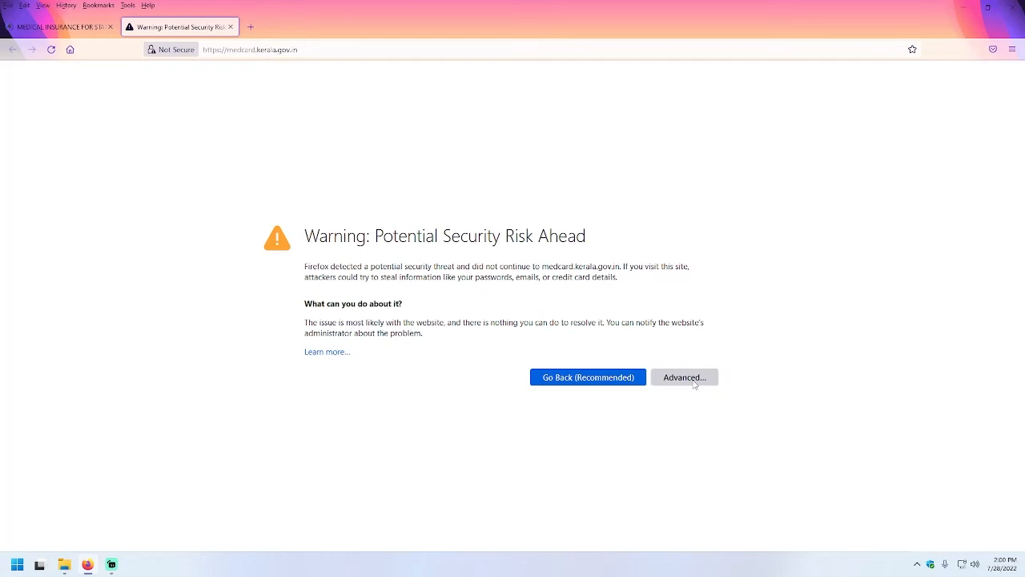
pyautogui.scroll(-1, 708, 345)
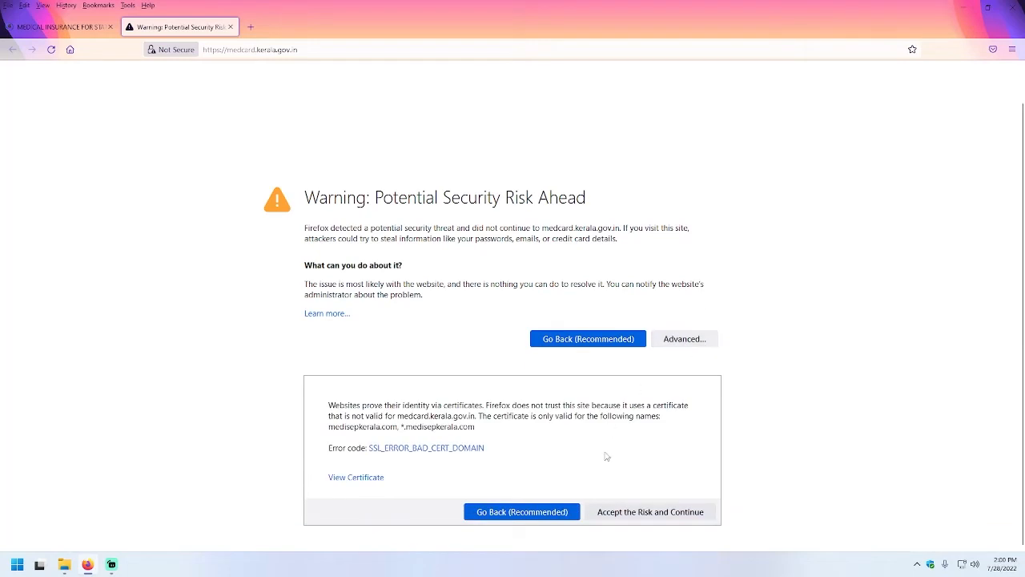
pyautogui.click(633, 517)
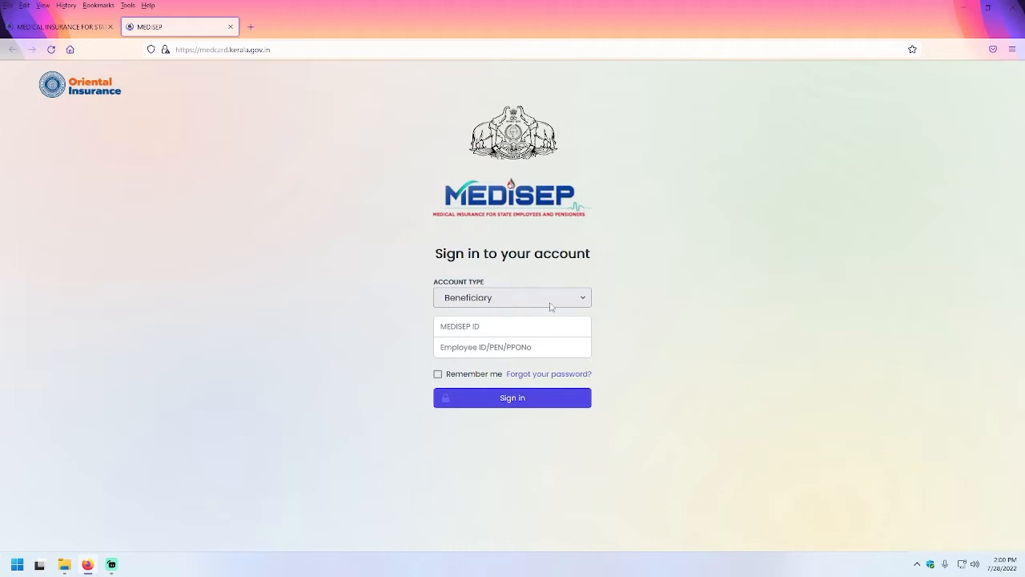
# - Sign in to the Med Card portal with the MEDISEP ID and employee ID
pyautogui.click(482, 329)
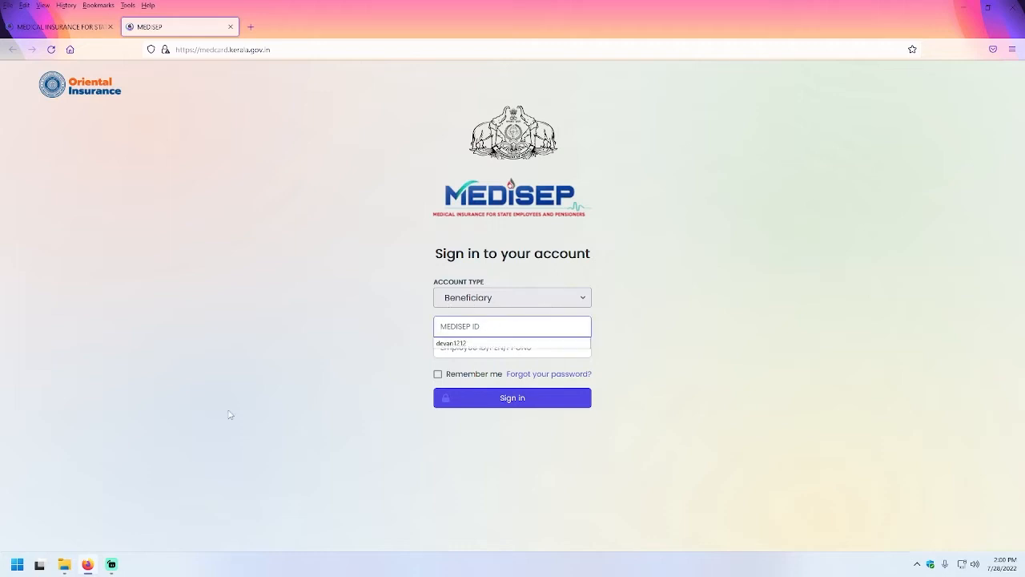
pyautogui.moveTo(66, 561)
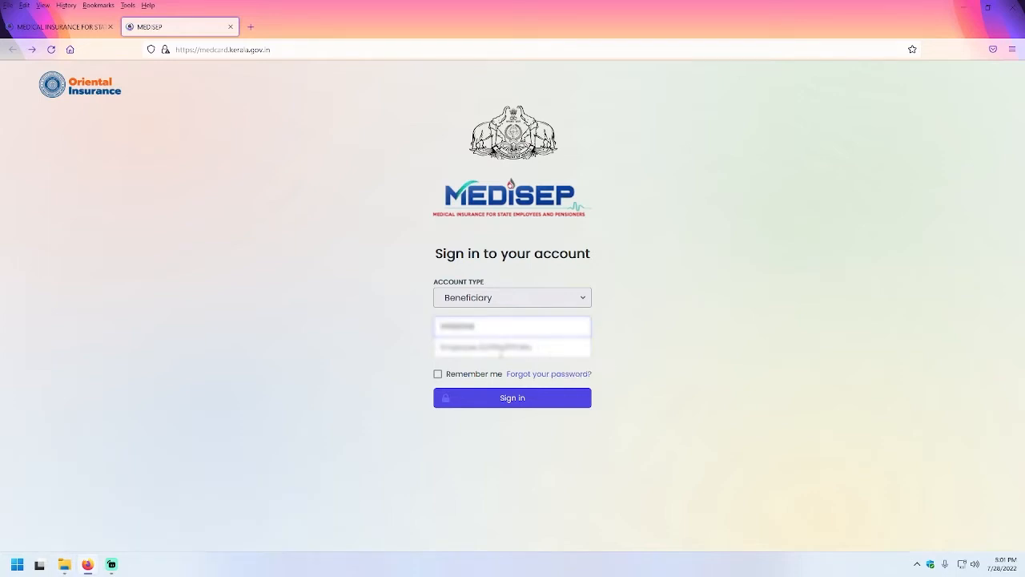
pyautogui.click(492, 403)
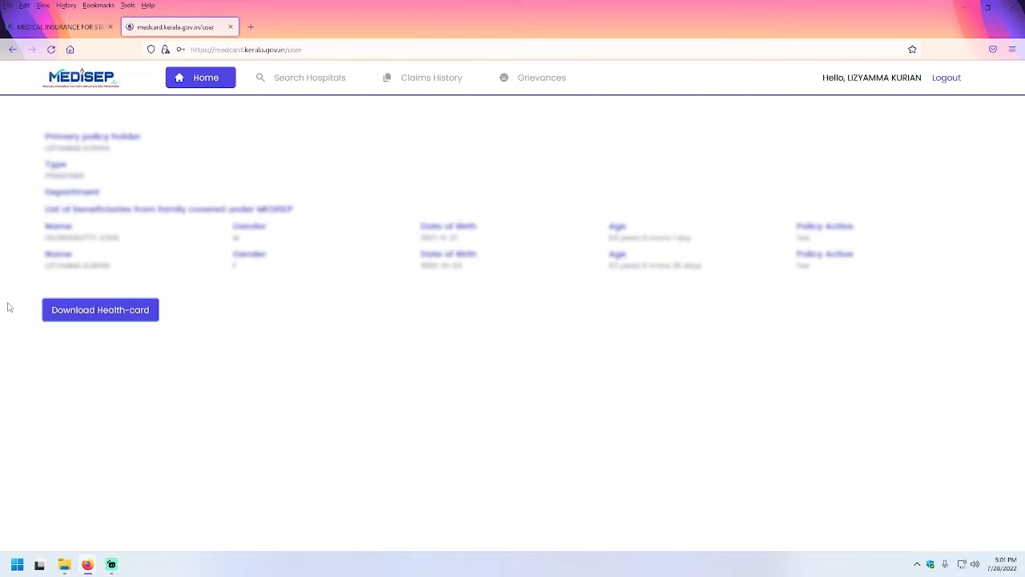
# - Download and save the health-card PDF, then close the PDF and user tabs
pyautogui.click(99, 311)
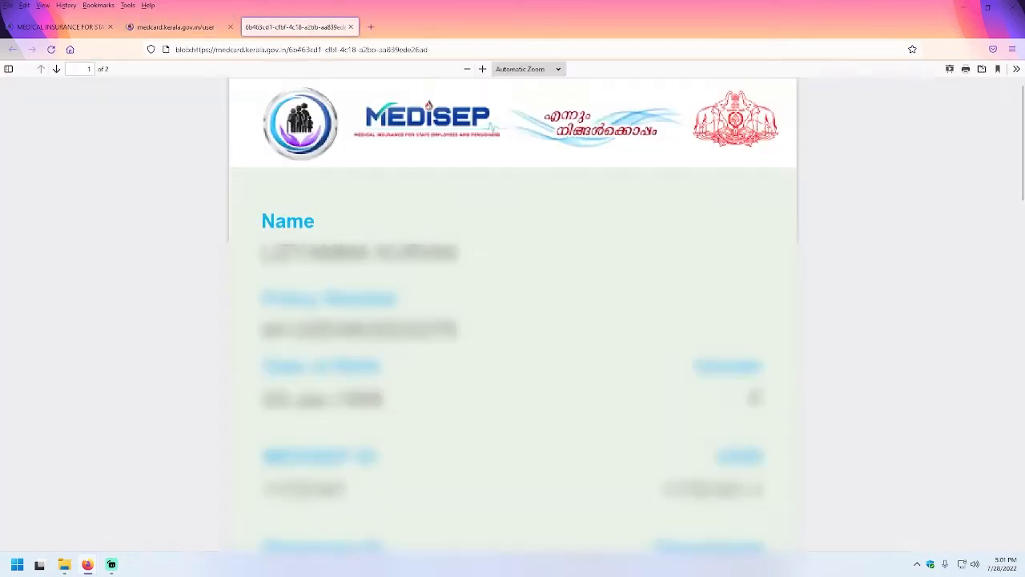
pyautogui.click(981, 70)
pyautogui.click(350, 26)
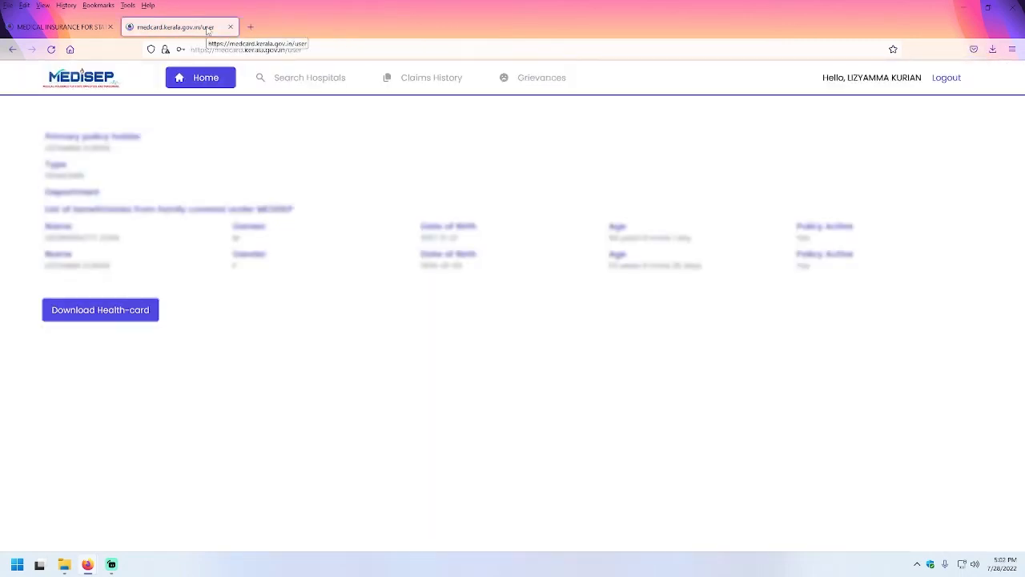
pyautogui.click(230, 26)
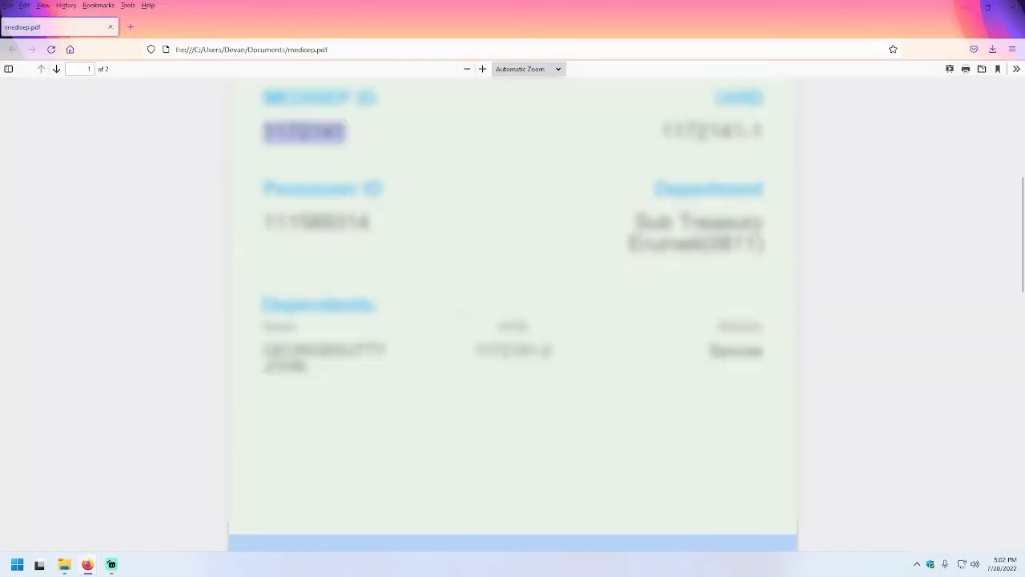
# - Open the File menu in Photoshop's empty workspace
pyautogui.scroll(-8, 512, 312)
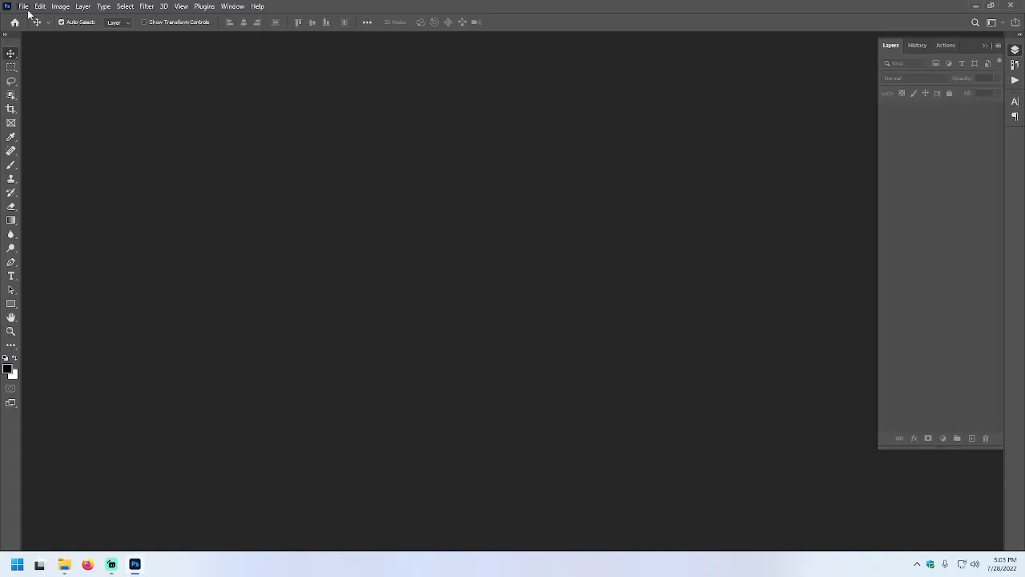
pyautogui.click(24, 7)
# - Import both pages of medsep.pdf at 300 pixels/inch as medisep-1.pdf and medisep-2.pdf
pyautogui.click(32, 28)
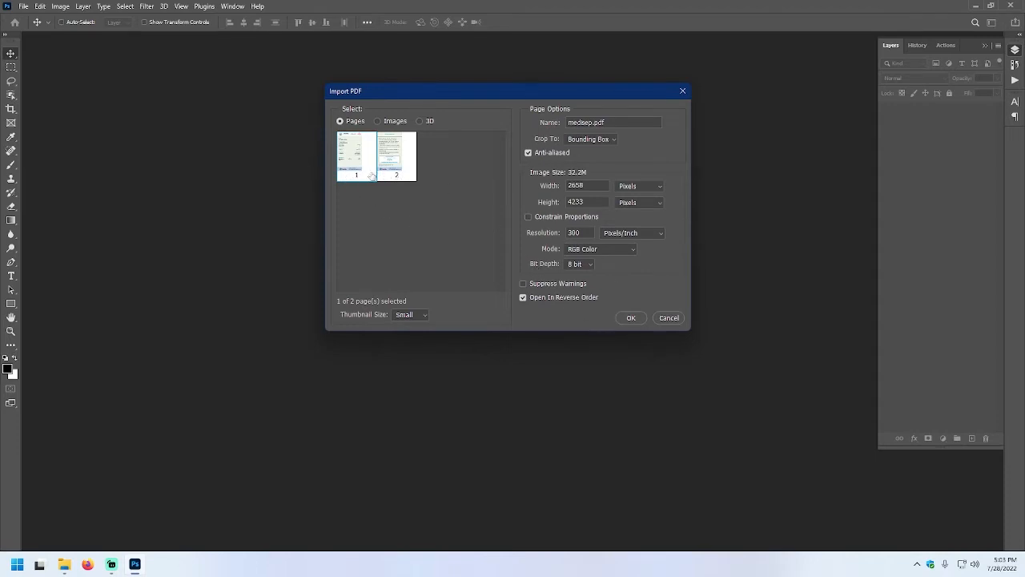
pyautogui.press('ctrl')
pyautogui.keyDown('ctrl'); pyautogui.click(396, 172); pyautogui.keyUp('ctrl')
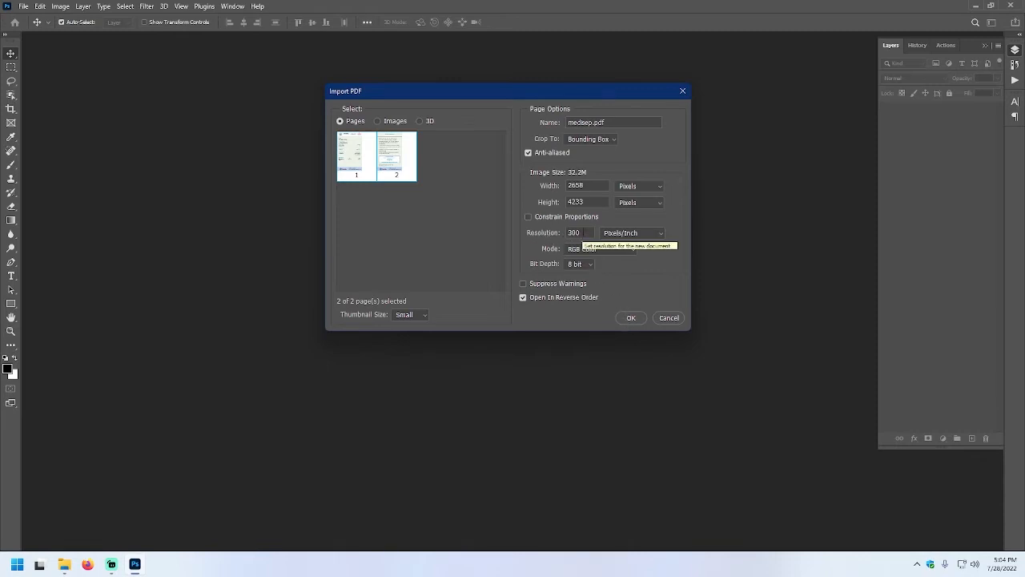
pyautogui.click(580, 233)
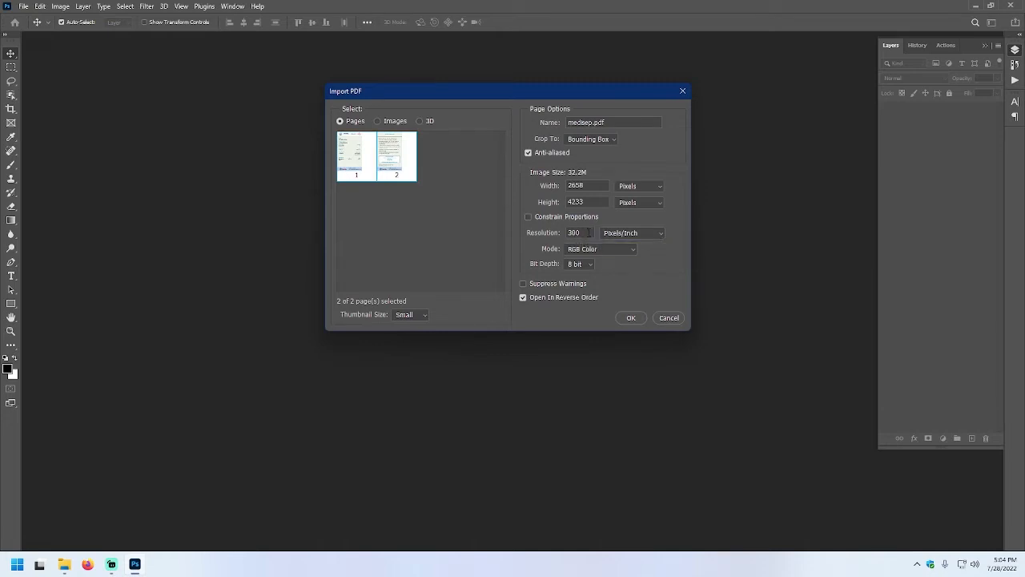
pyautogui.press('BackSpace')
pyautogui.write('0')
pyautogui.click(627, 319)
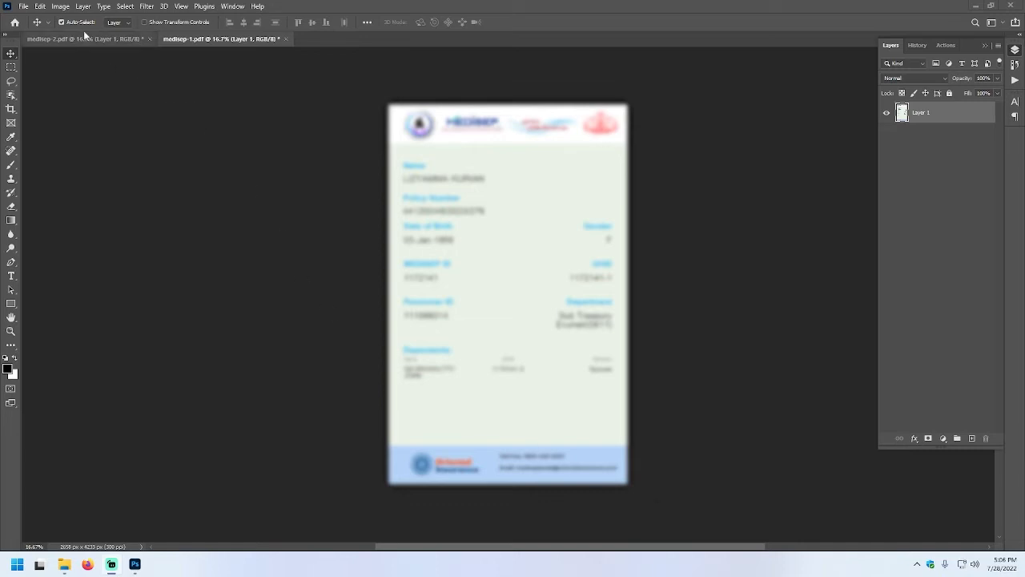
# - Resize medisep-1.pdf to 54 × 86 millimeters (638 × 1016 px) in Image Size
pyautogui.click(56, 7)
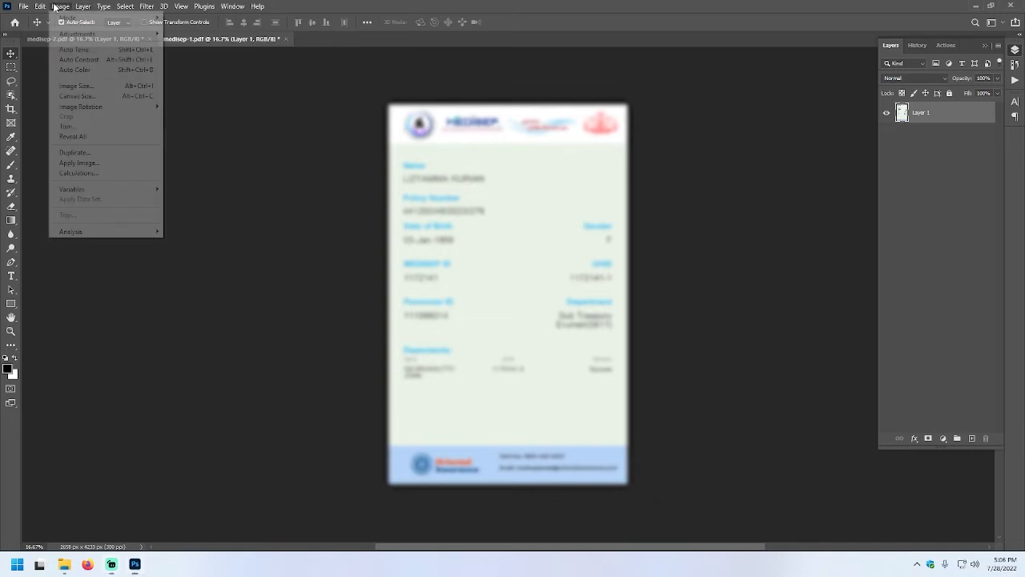
pyautogui.click(89, 85)
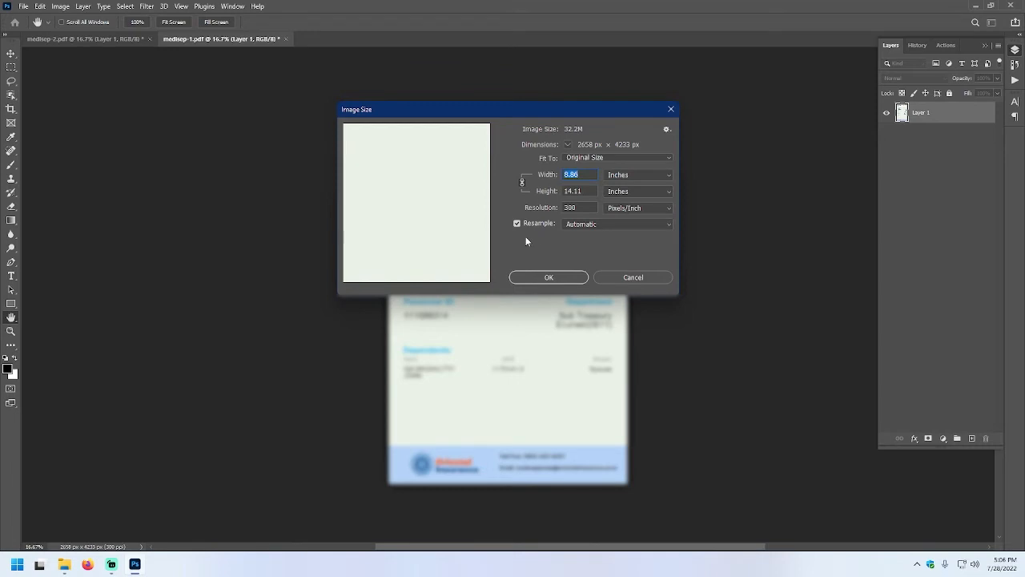
pyautogui.click(522, 183)
pyautogui.click(522, 184)
pyautogui.click(616, 176)
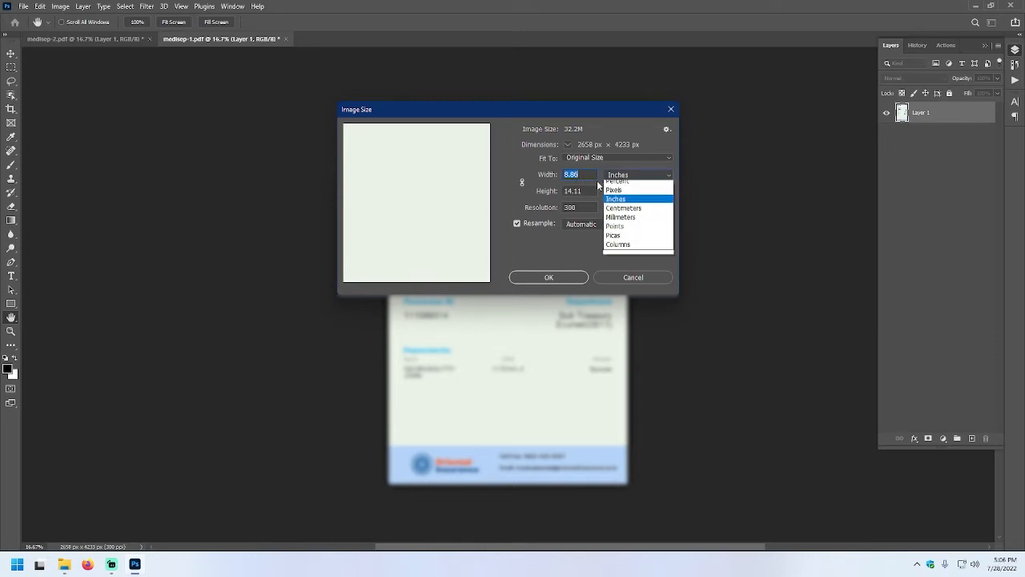
pyautogui.click(621, 221)
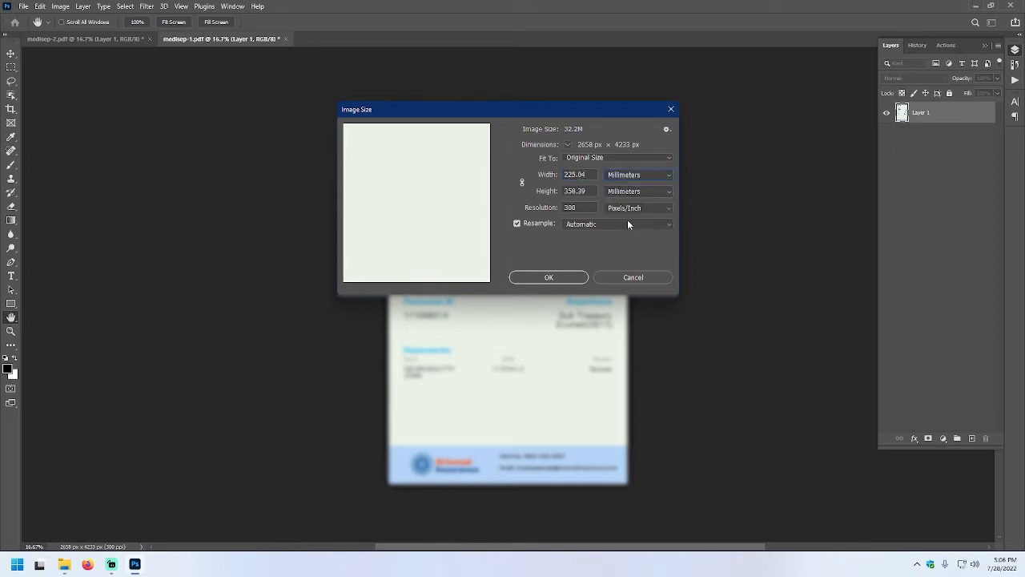
pyautogui.doubleClick(586, 174)
pyautogui.write('54')
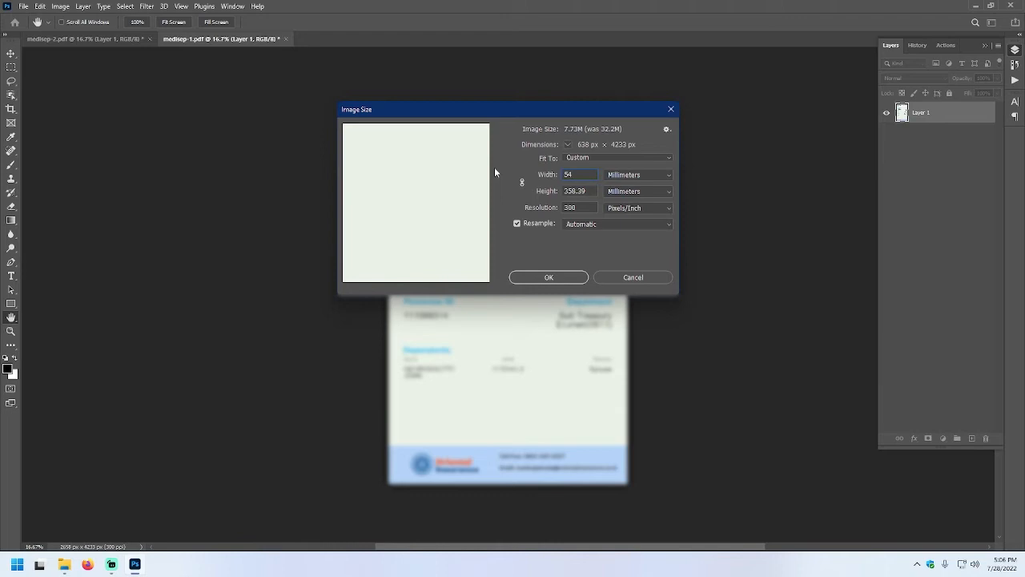
pyautogui.press('Tab')
pyautogui.write('86')
pyautogui.click(536, 279)
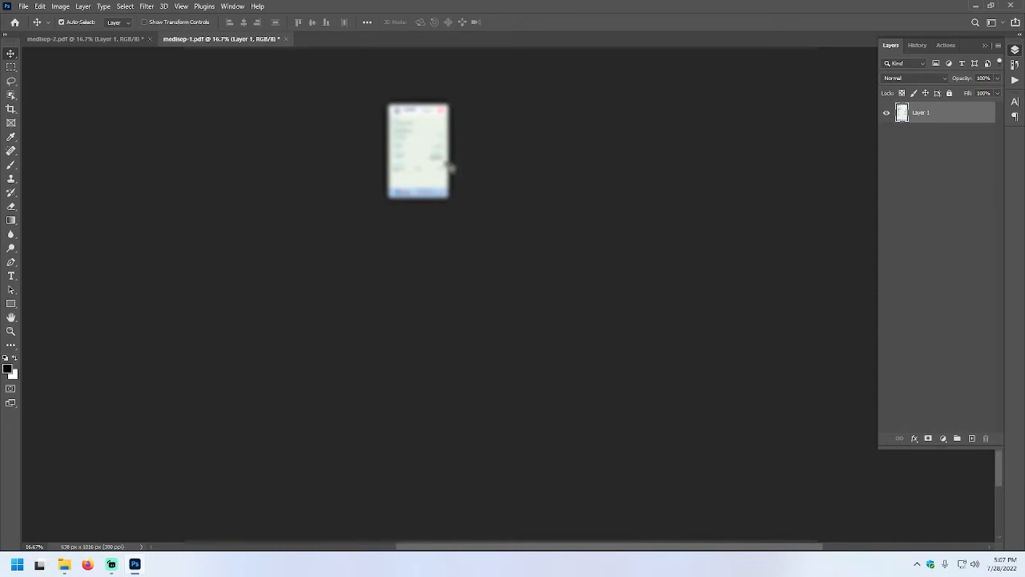
# - Switch to the medisep-2.pdf document showing the card's back
pyautogui.scroll(3, 423, 152)
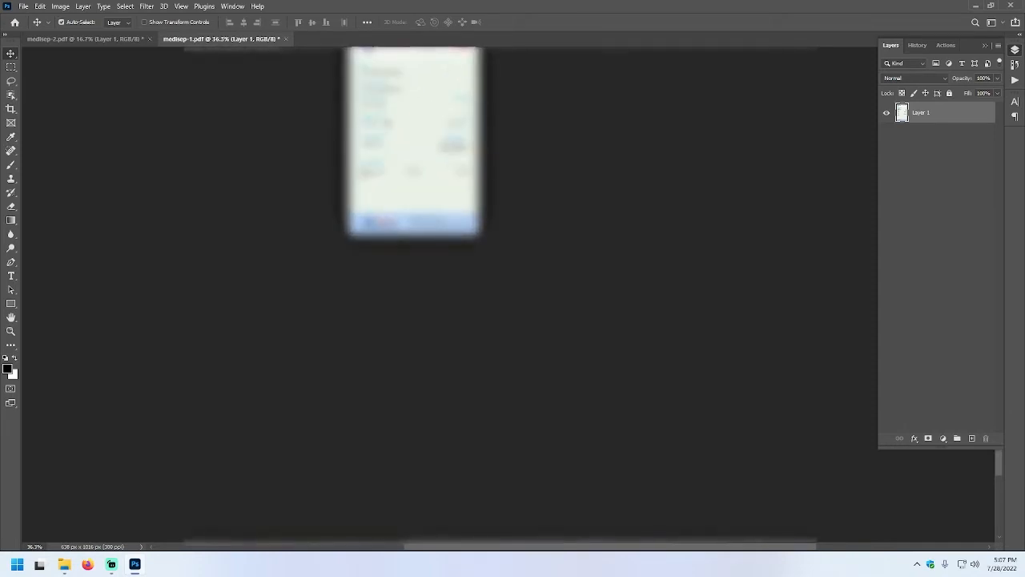
pyautogui.scroll(5, 383, 140)
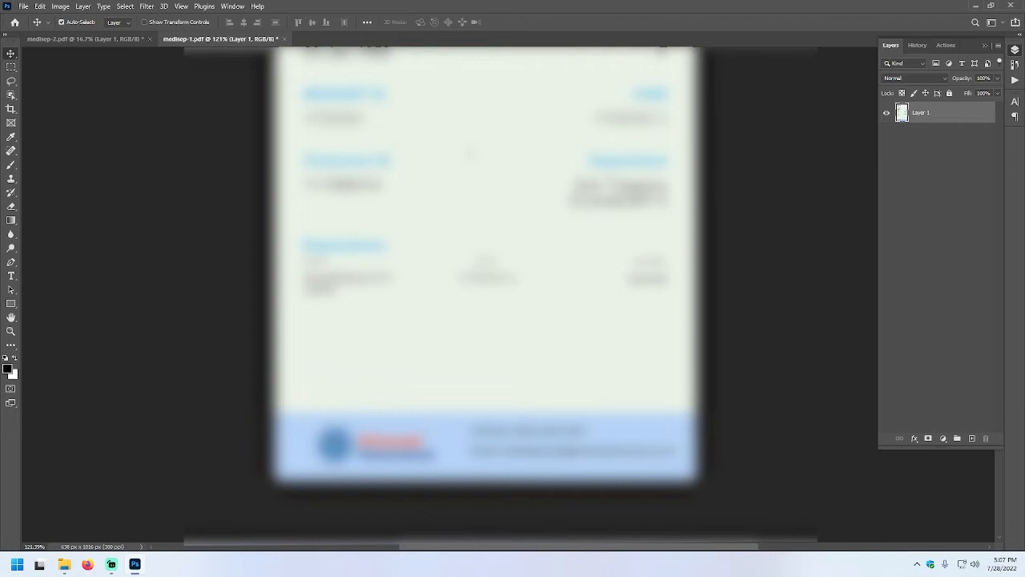
pyautogui.scroll(4, 419, 145)
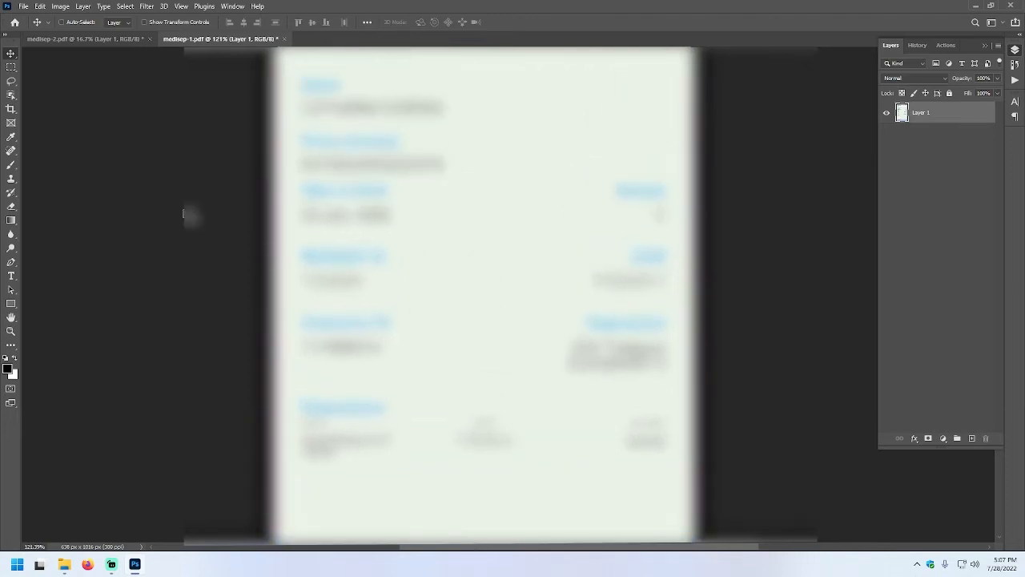
pyautogui.click(74, 39)
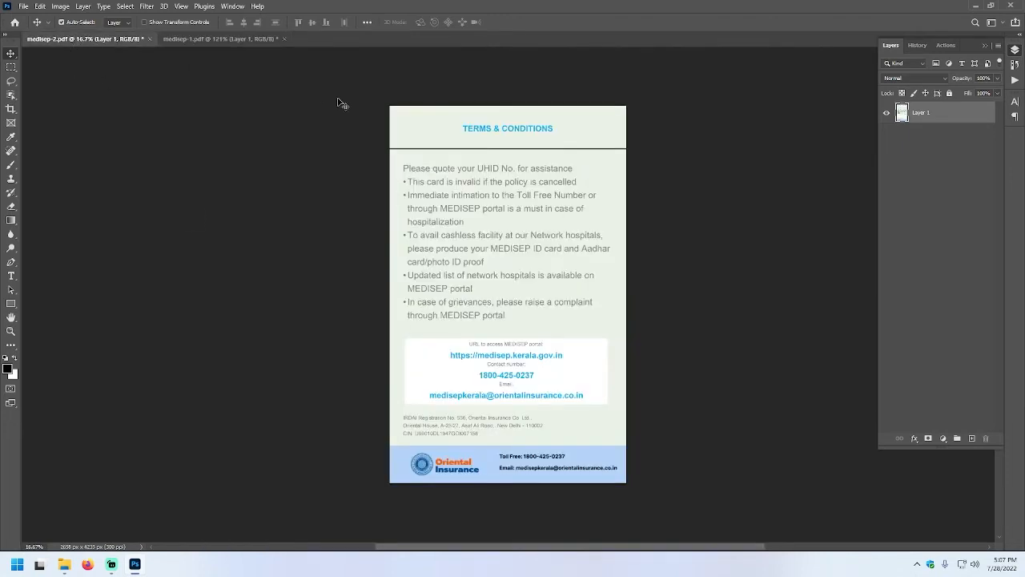
# - Resize medisep-2.pdf to 54 × 86 mm with proportions unlinked, giving 638 × 1016 px
pyautogui.click(61, 7)
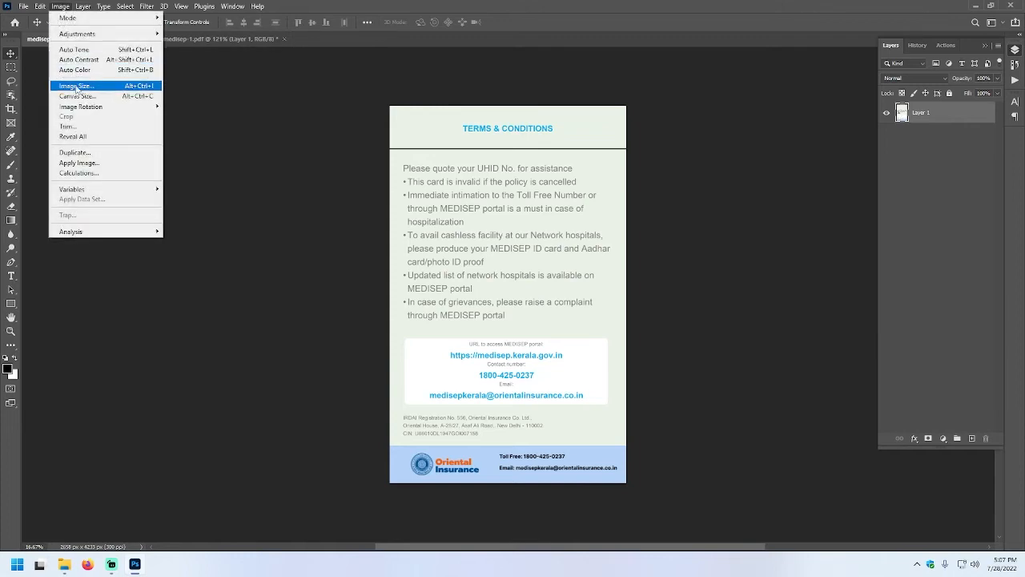
pyautogui.click(76, 85)
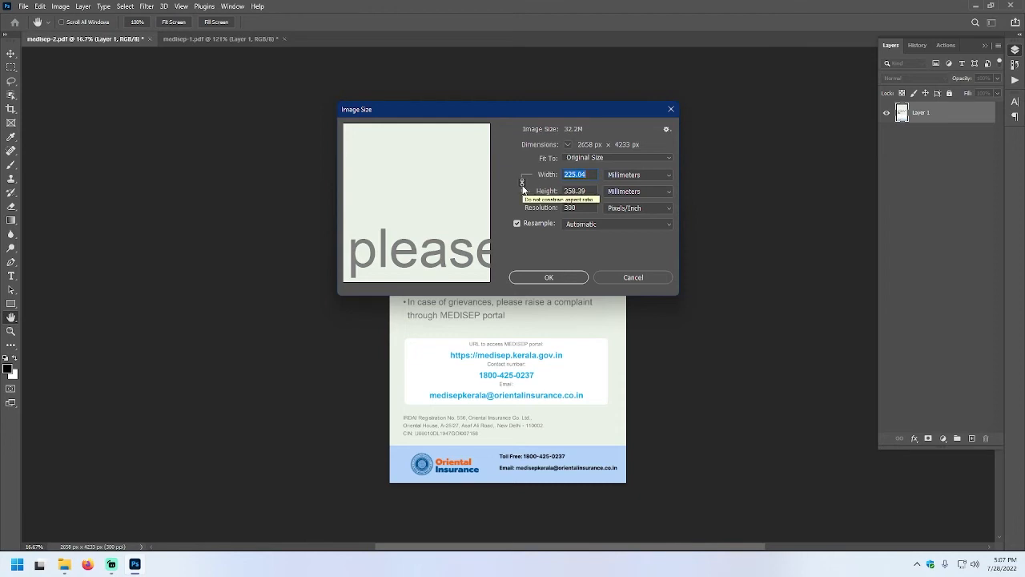
pyautogui.click(522, 185)
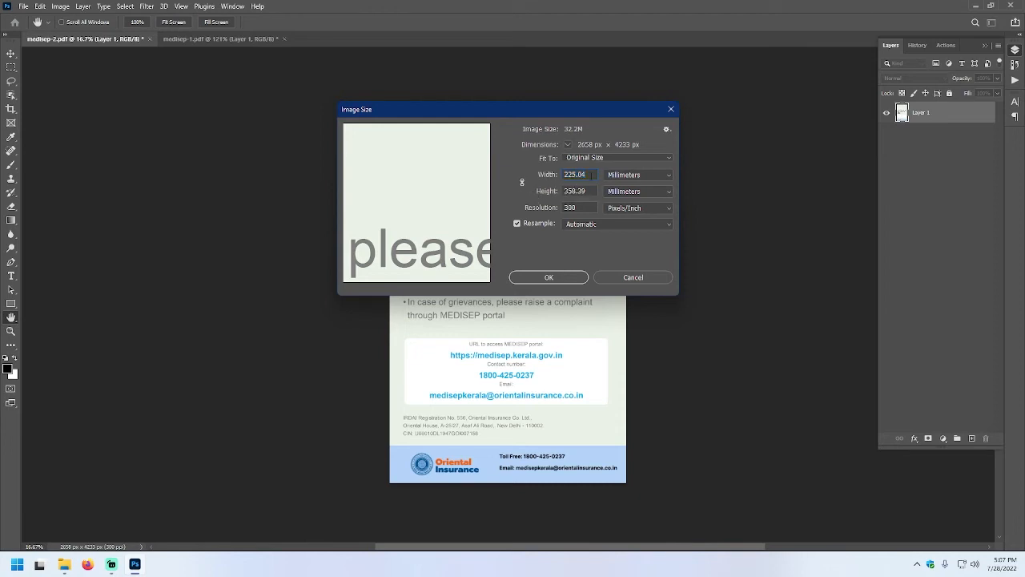
pyautogui.write('54')
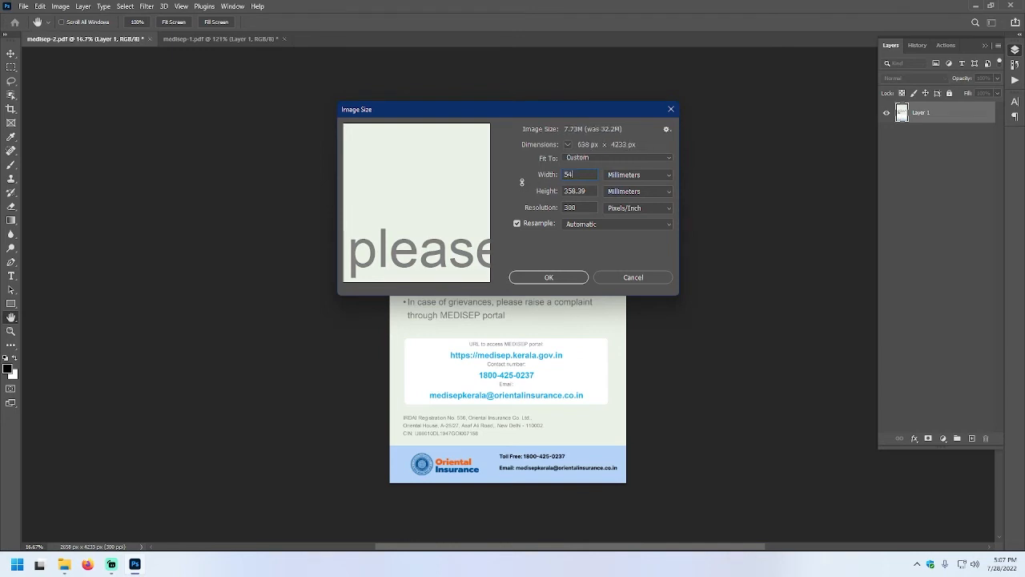
pyautogui.press('Tab')
pyautogui.write('86')
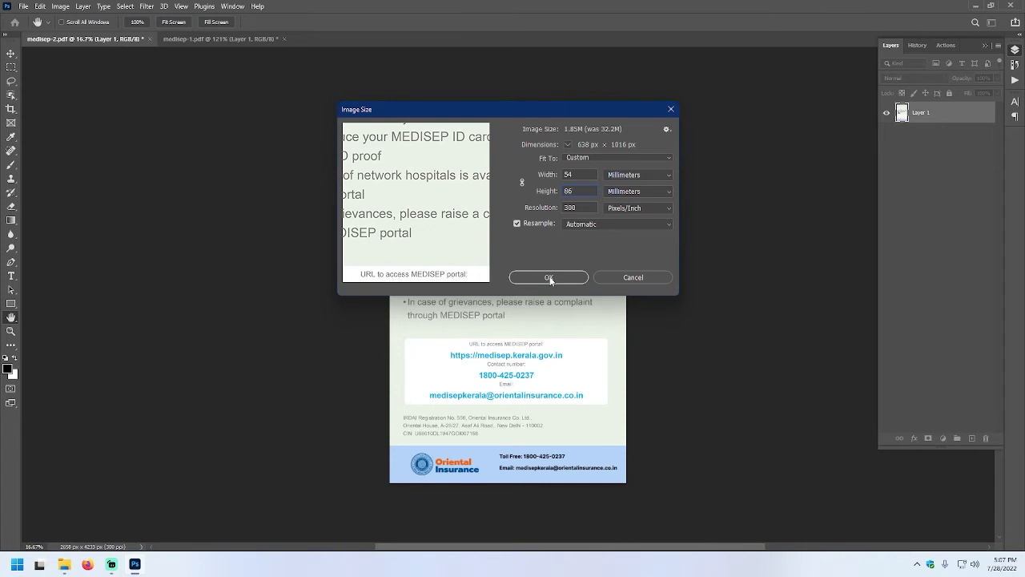
pyautogui.click(549, 278)
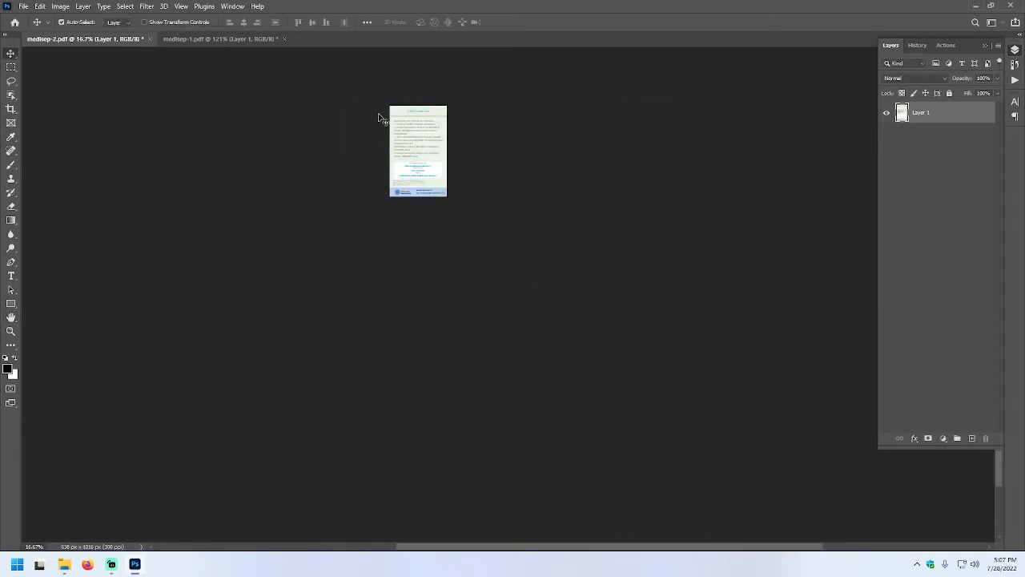
# - Zoom and pan to center the resized back page in view
pyautogui.hotkey('ctrl', '+')
pyautogui.scroll(5, 378, 112)
pyautogui.scroll(-3, 355, 131)
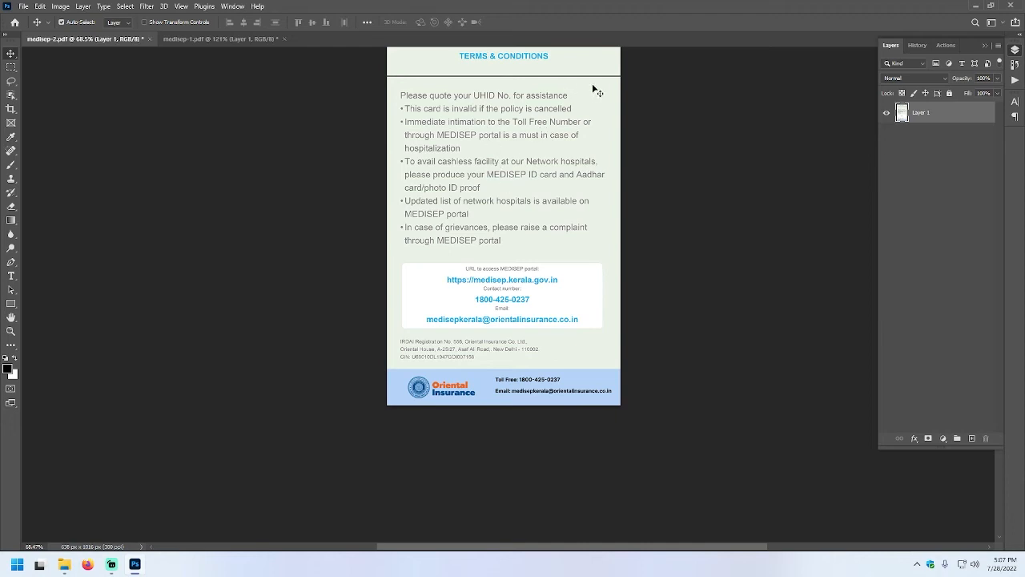
pyautogui.moveTo(517, 138); pyautogui.dragTo(494, 185)
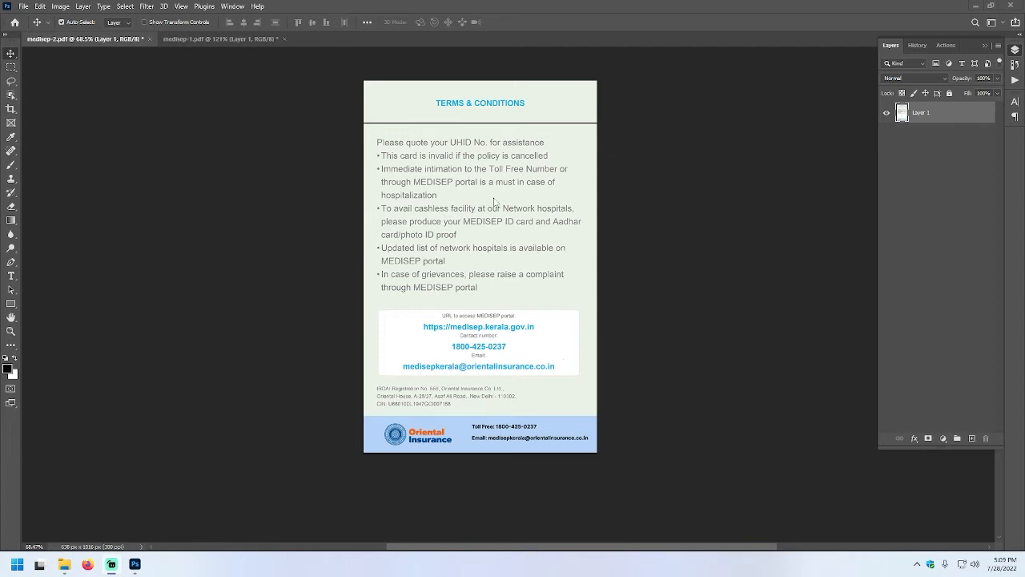
# - Bring up the New Document dialog with Ctrl+N
pyautogui.hotkey('ctrl', 'n')
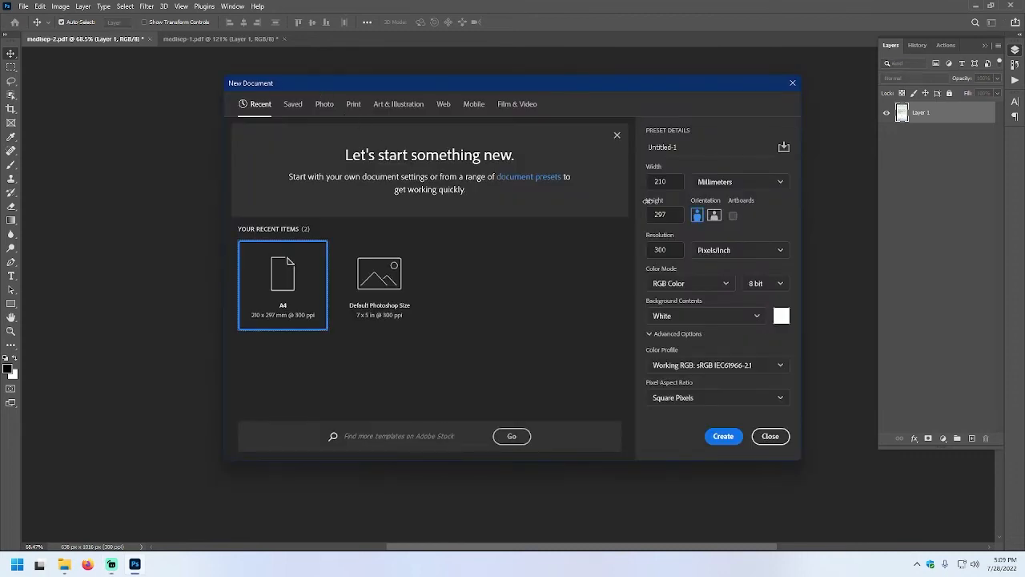
# - Create a blank A4 document from the Print presets
pyautogui.click(353, 104)
pyautogui.click(589, 197)
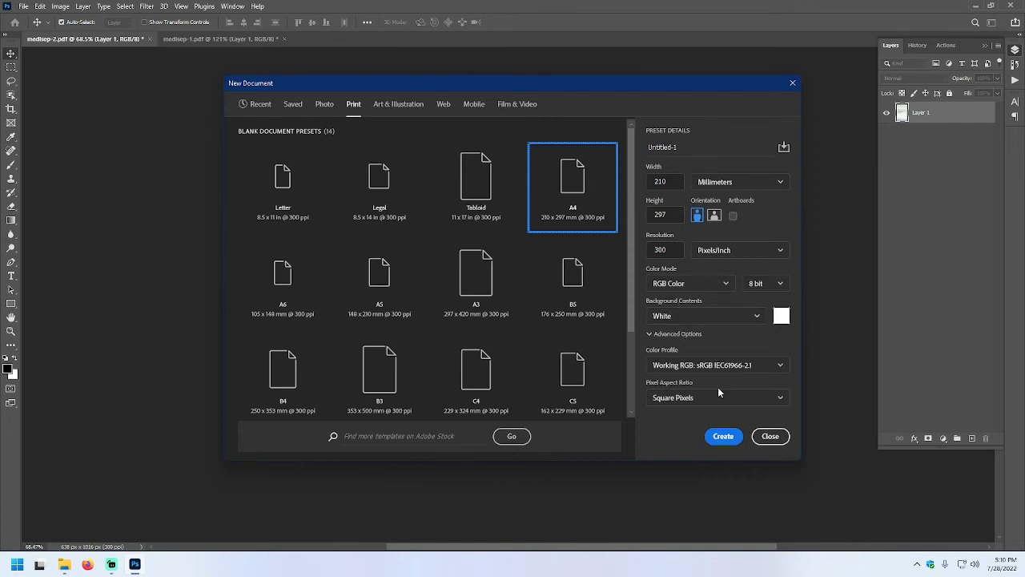
pyautogui.click(725, 440)
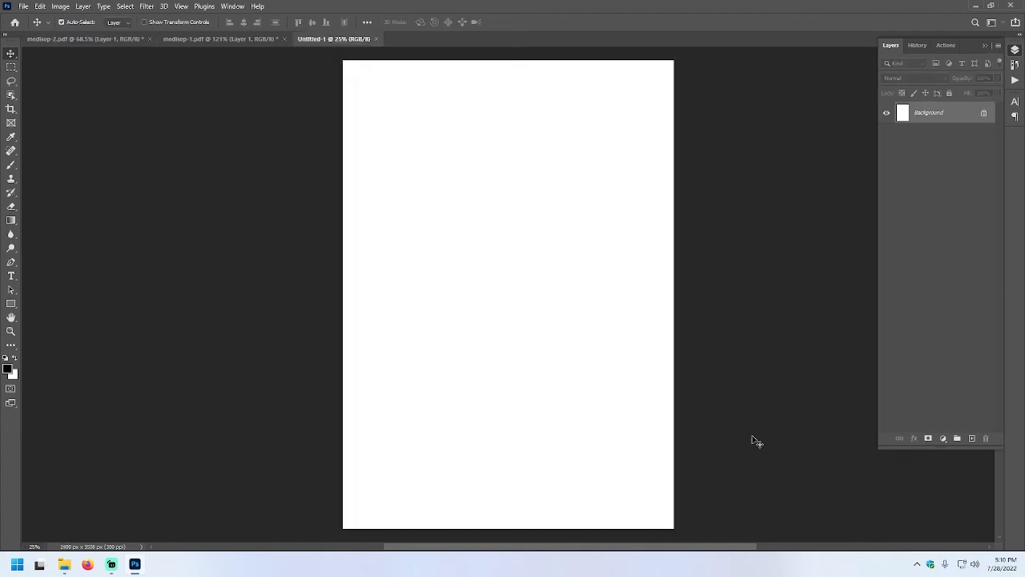
# - Paste the card front and card back onto the A4 page as separate layers
pyautogui.click(262, 40)
pyautogui.scroll(-5, 465, 256)
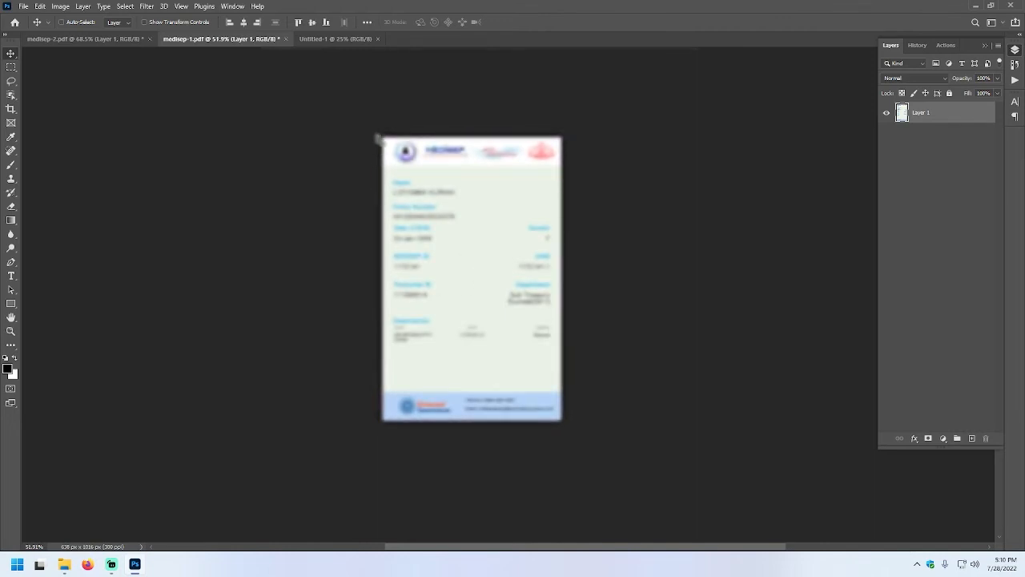
pyautogui.click(333, 39)
pyautogui.hotkey('ctrl', 'v')
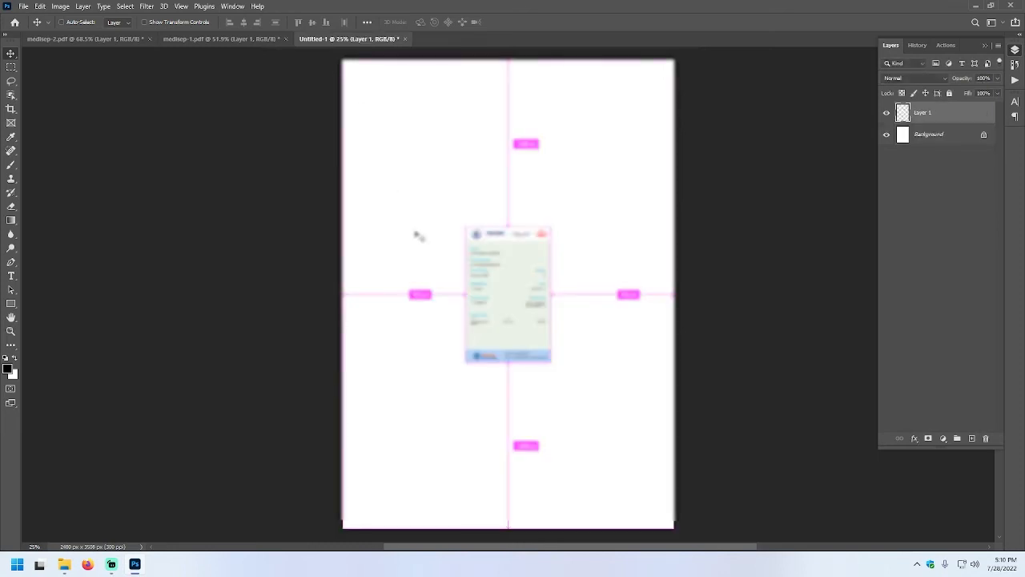
pyautogui.click(86, 40)
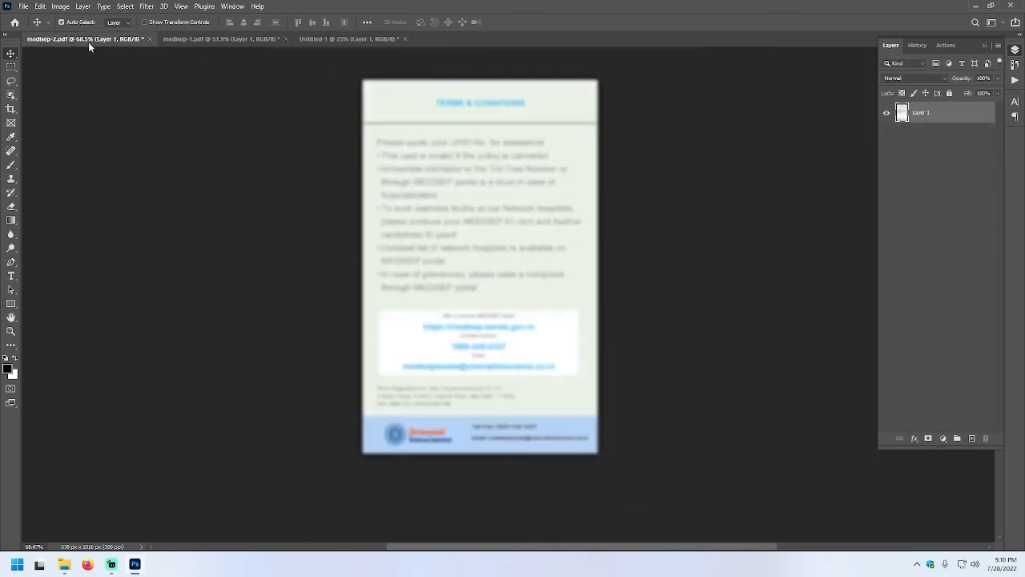
pyautogui.click(351, 39)
pyautogui.hotkey('ctrl', 'v')
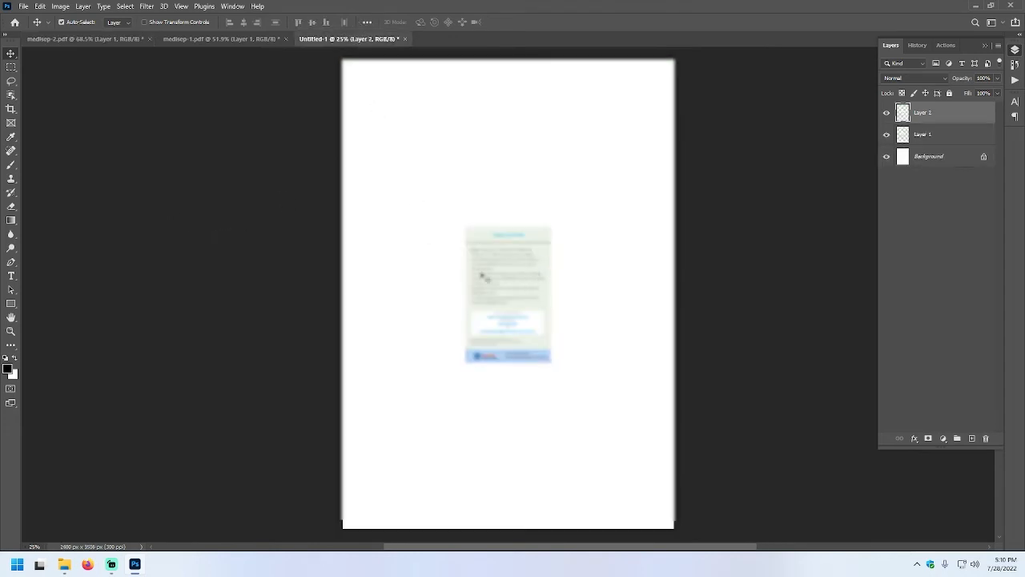
# - Move the card back to the top-left, rotate it sideways, and place the front beside it
pyautogui.rightClick(495, 272)
pyautogui.click(502, 274)
pyautogui.moveTo(501, 281); pyautogui.dragTo(406, 130)
pyautogui.click(508, 294)
pyautogui.click(429, 194)
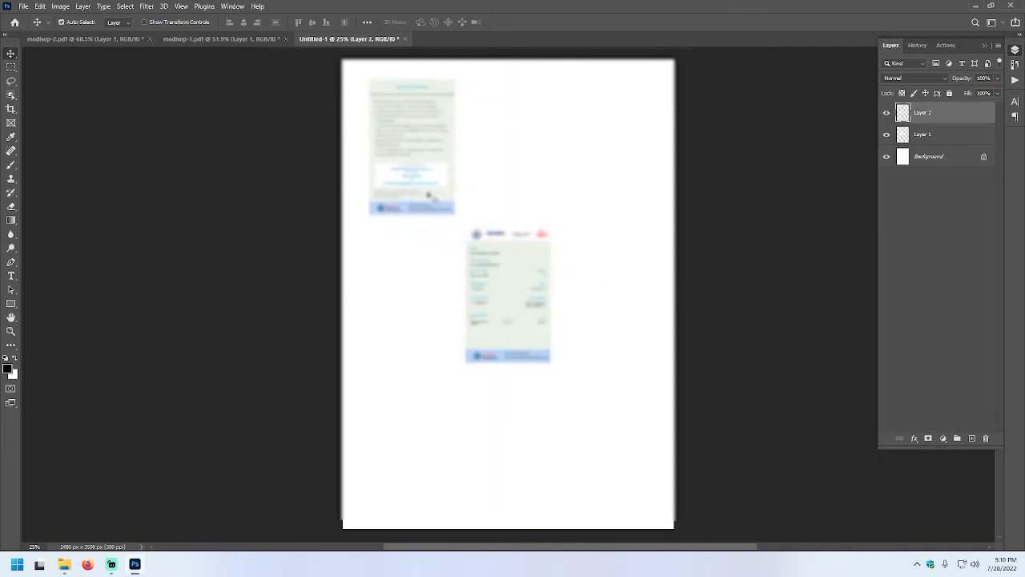
pyautogui.hotkey('ctrl', 't')
pyautogui.moveTo(481, 229); pyautogui.dragTo(550, 57)
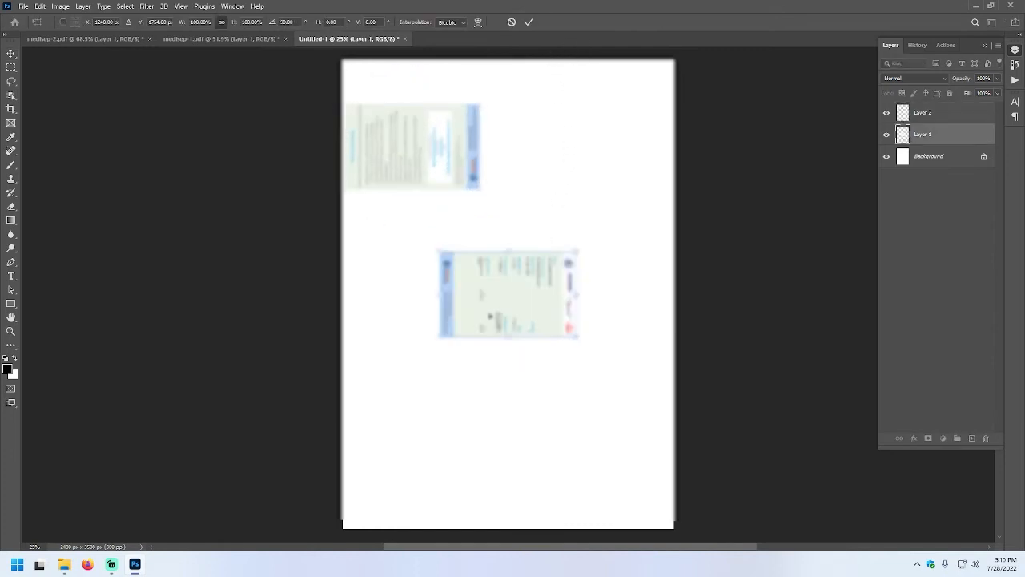
pyautogui.moveTo(490, 316); pyautogui.dragTo(527, 170)
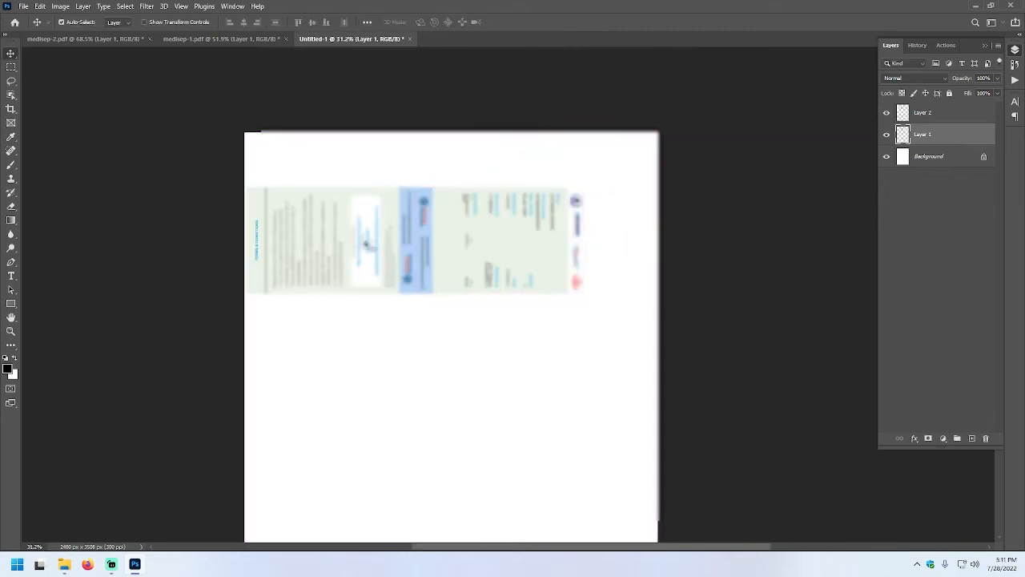
# - Select both card layers and shift them so they sit flush, edge to edge, near the page top
pyautogui.click(337, 251)
pyautogui.scroll(5, 337, 251)
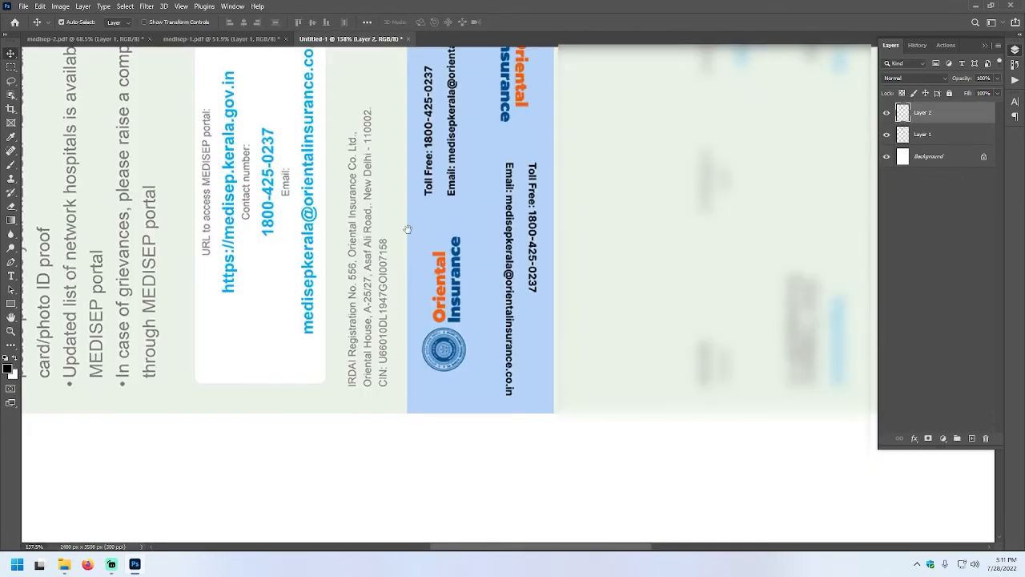
pyautogui.scroll(2, 408, 280)
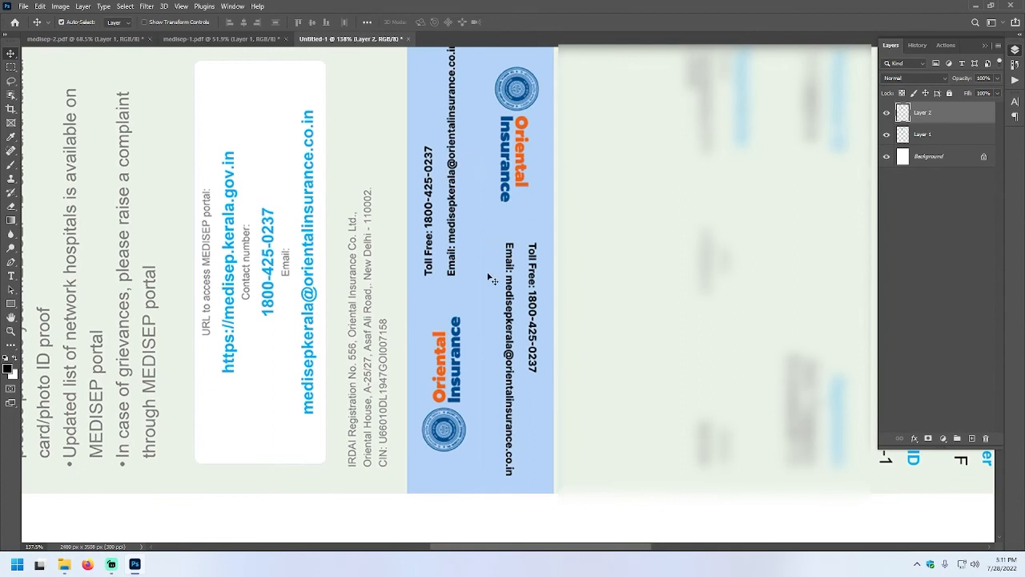
pyautogui.scroll(-6, 500, 426)
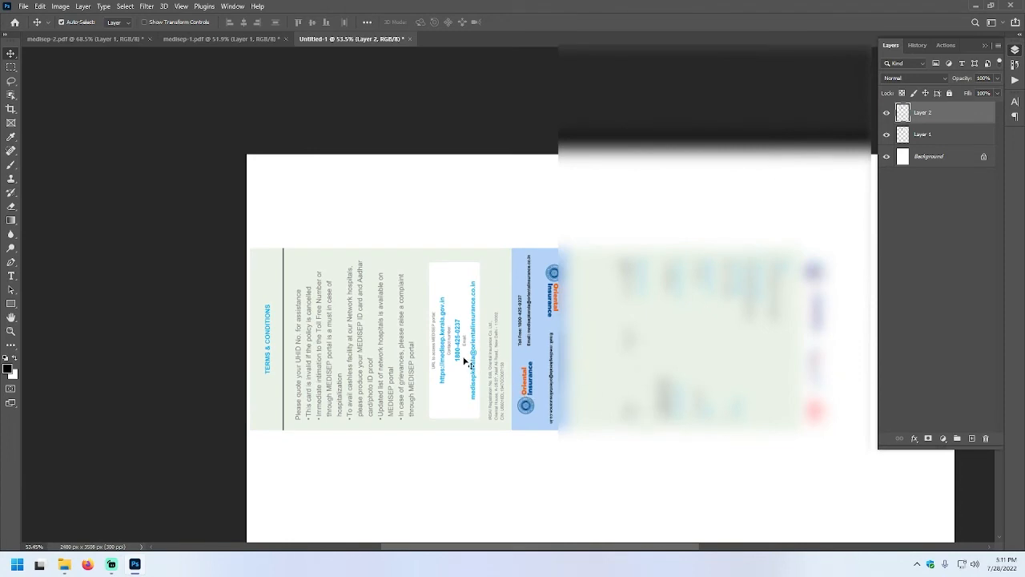
pyautogui.keyDown('shift'); pyautogui.click(591, 341); pyautogui.keyUp('shift')
pyautogui.moveTo(591, 341); pyautogui.dragTo(652, 287)
pyautogui.scroll(-3, 651, 370)
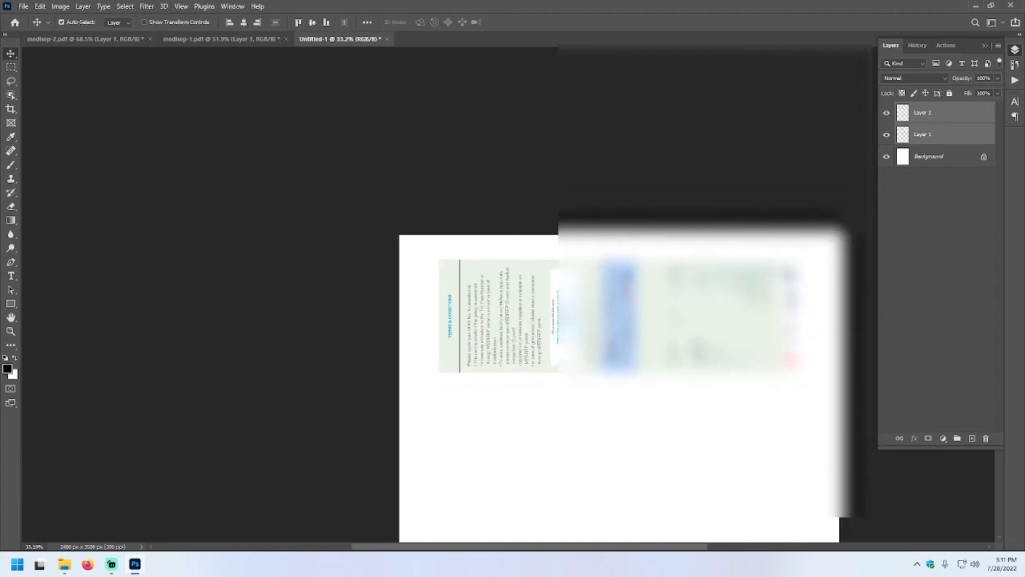
pyautogui.scroll(2, 633, 326)
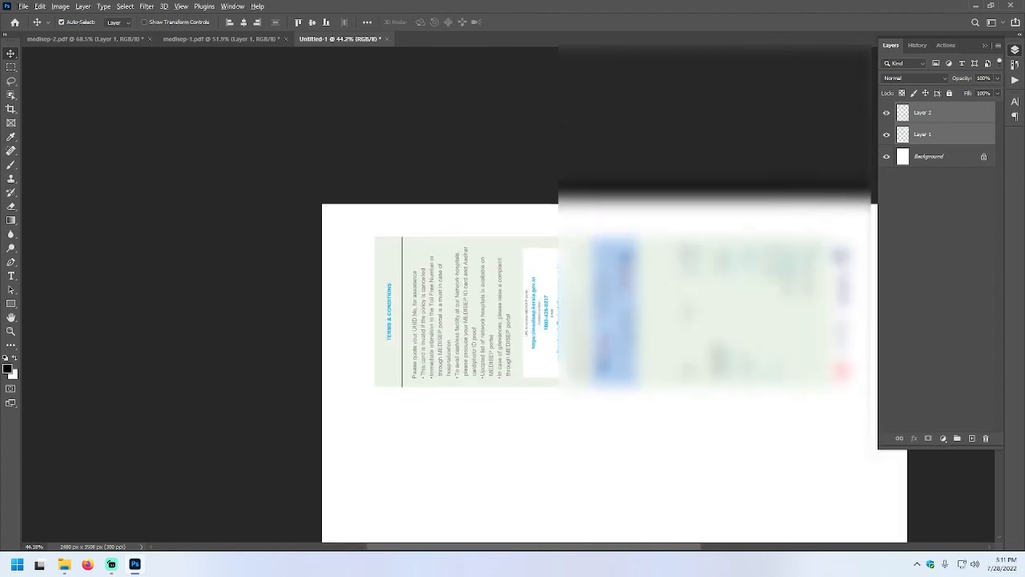
pyautogui.scroll(2, 721, 270)
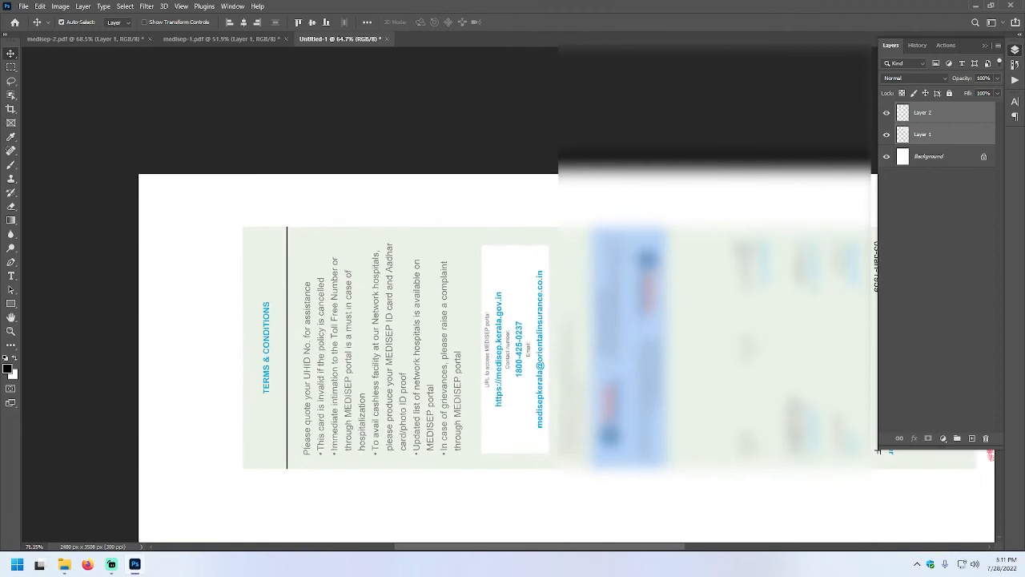
pyautogui.scroll(2, 445, 232)
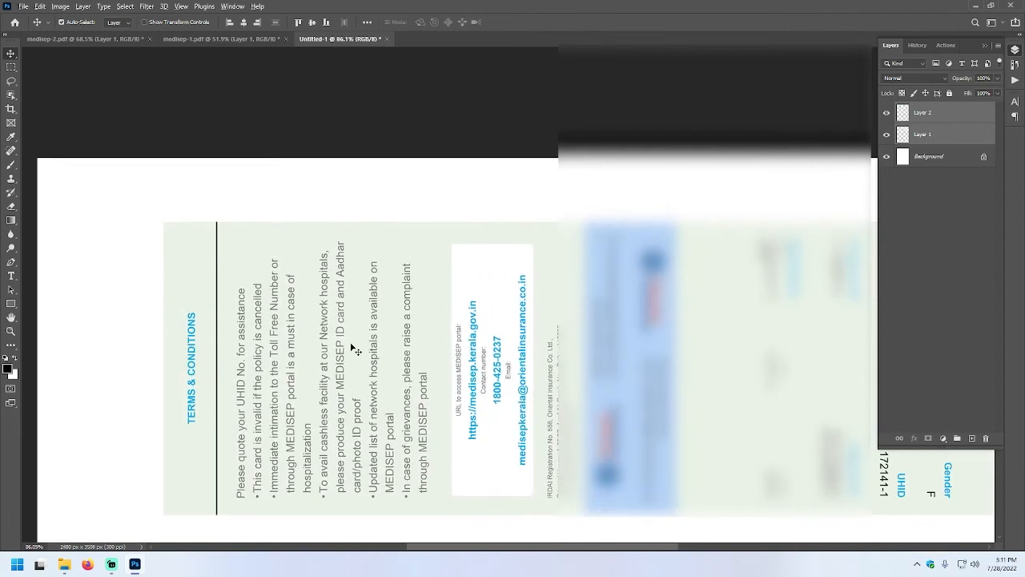
pyautogui.scroll(-5, 657, 395)
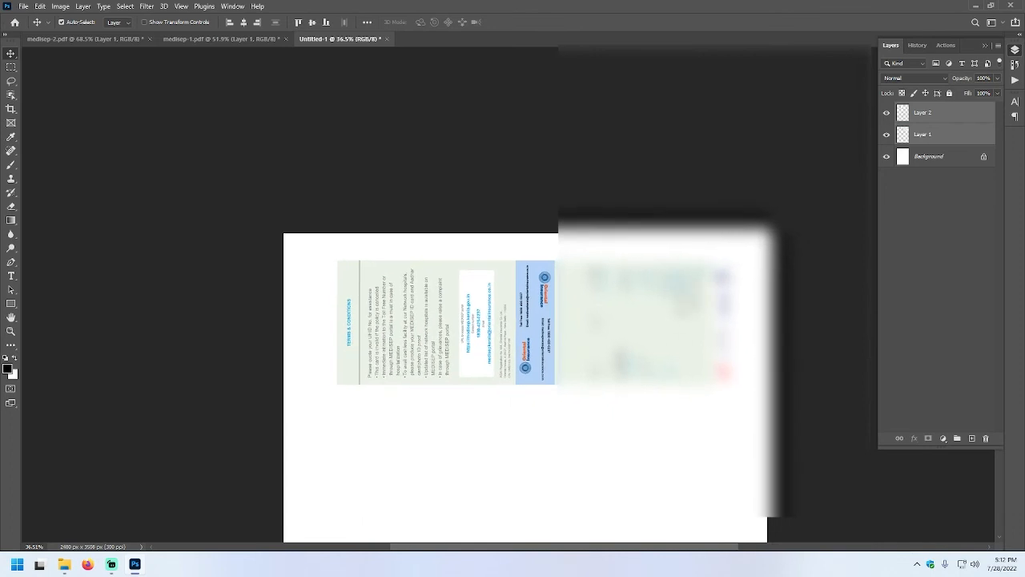
pyautogui.click(526, 258)
pyautogui.scroll(-4, 549, 220)
pyautogui.scroll(2, 531, 104)
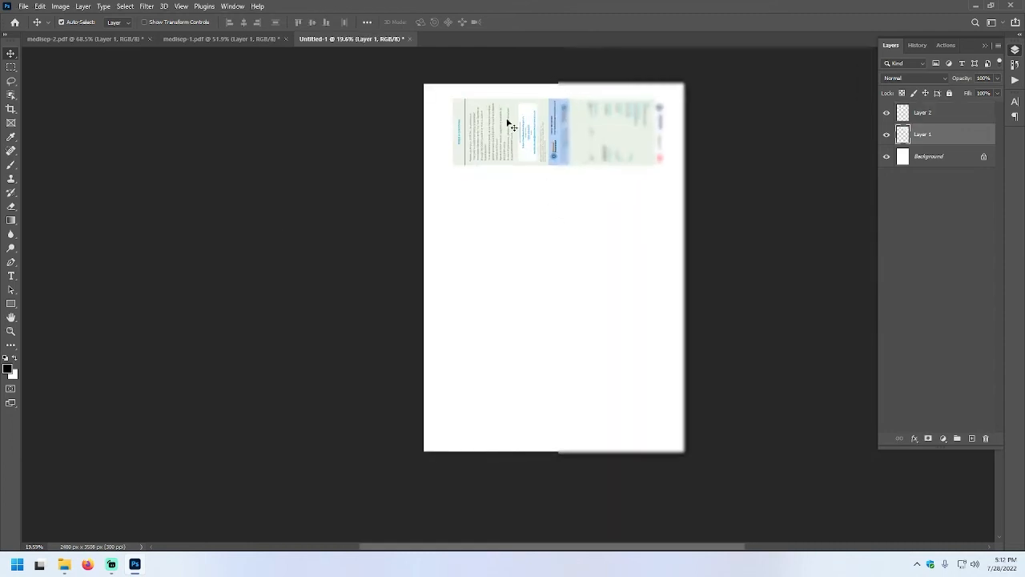
# - Line up the front card beside the back, then Alt-drag Layer 2 copies into rows down the page
pyautogui.moveTo(709, 126); pyautogui.dragTo(732, 87)
pyautogui.press('ctrl')
pyautogui.rightClick(522, 130)
pyautogui.click(540, 128)
pyautogui.moveTo(606, 111); pyautogui.dragTo(596, 209)
pyautogui.moveTo(596, 209); pyautogui.dragTo(522, 404)
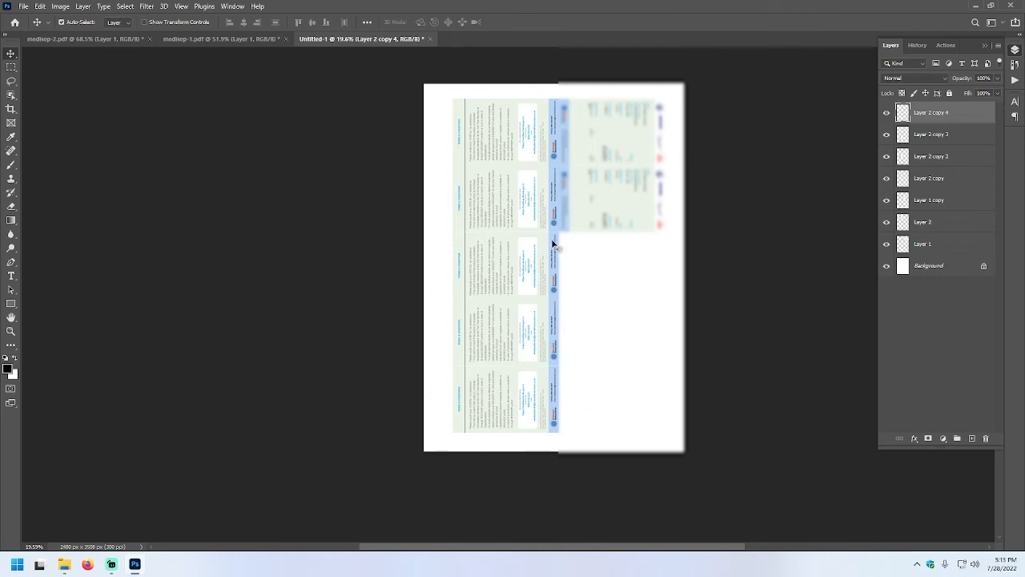
# - Align the Layer 2 copy with its neighbouring cards and bring up medisep-2.pdf
pyautogui.moveTo(525, 209); pyautogui.dragTo(496, 218)
pyautogui.hotkey('ctrl', 'Tab')
pyautogui.click(61, 6)
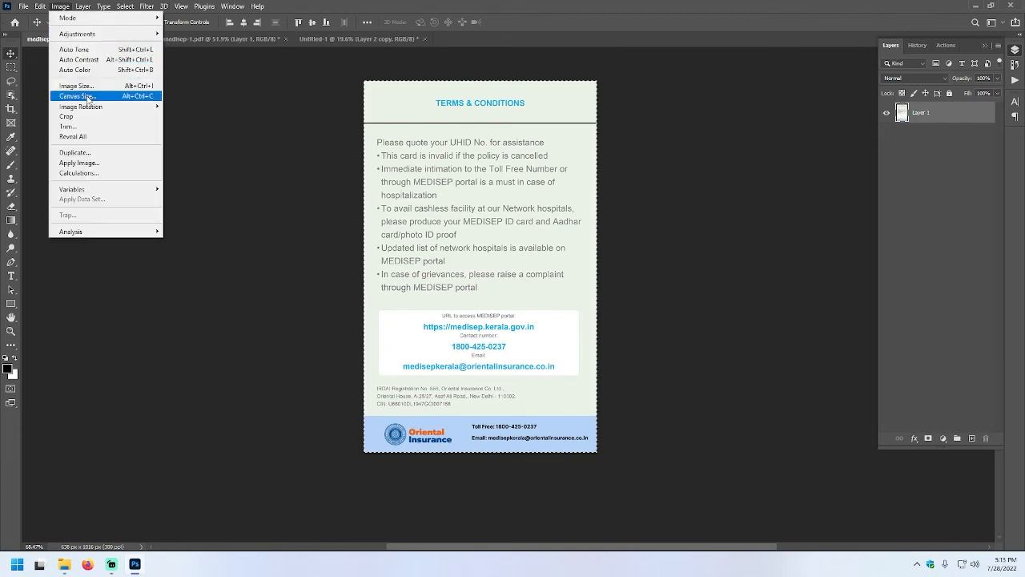
pyautogui.click(99, 85)
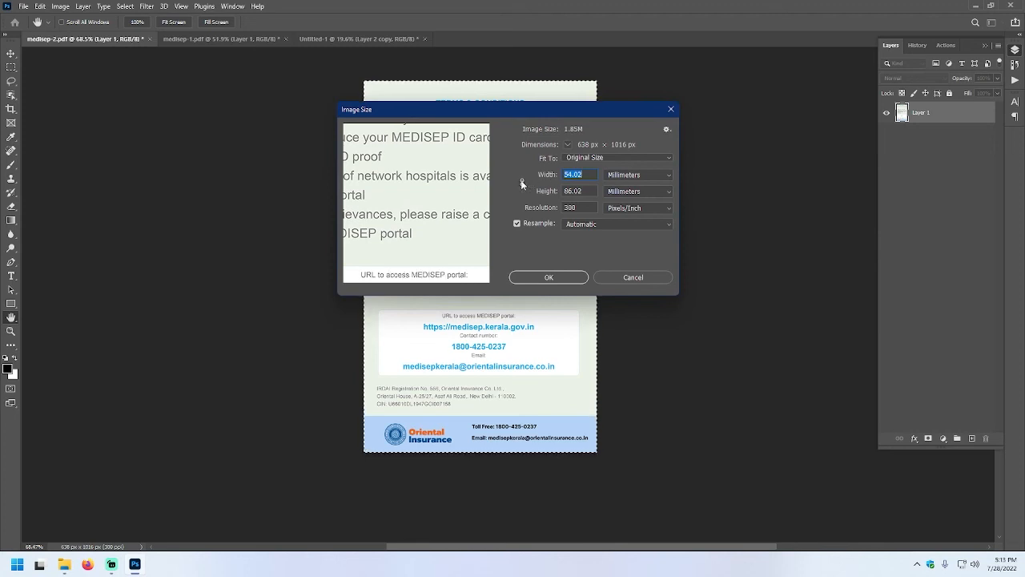
pyautogui.click(522, 184)
pyautogui.click(522, 183)
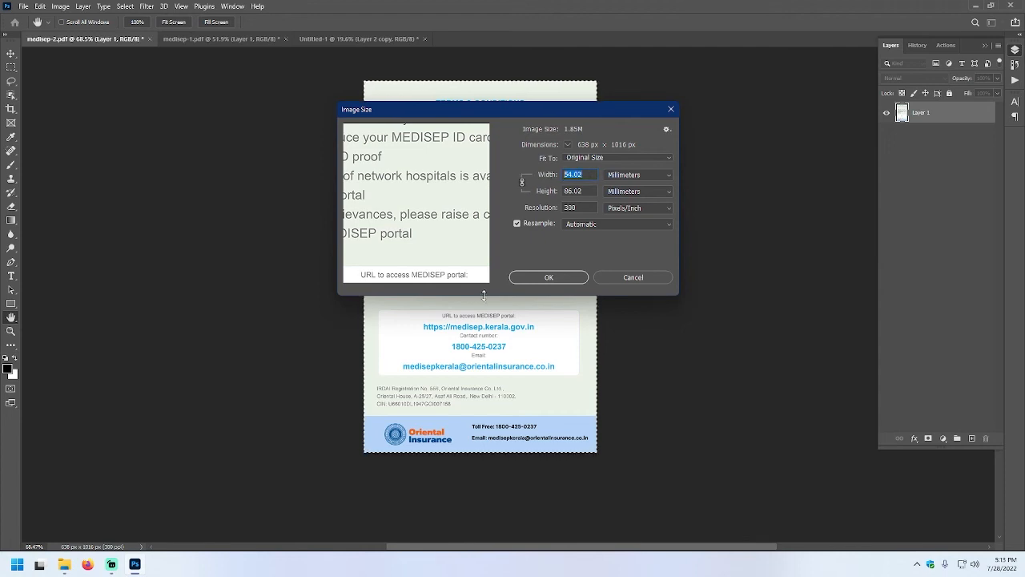
pyautogui.moveTo(513, 109); pyautogui.dragTo(809, 117)
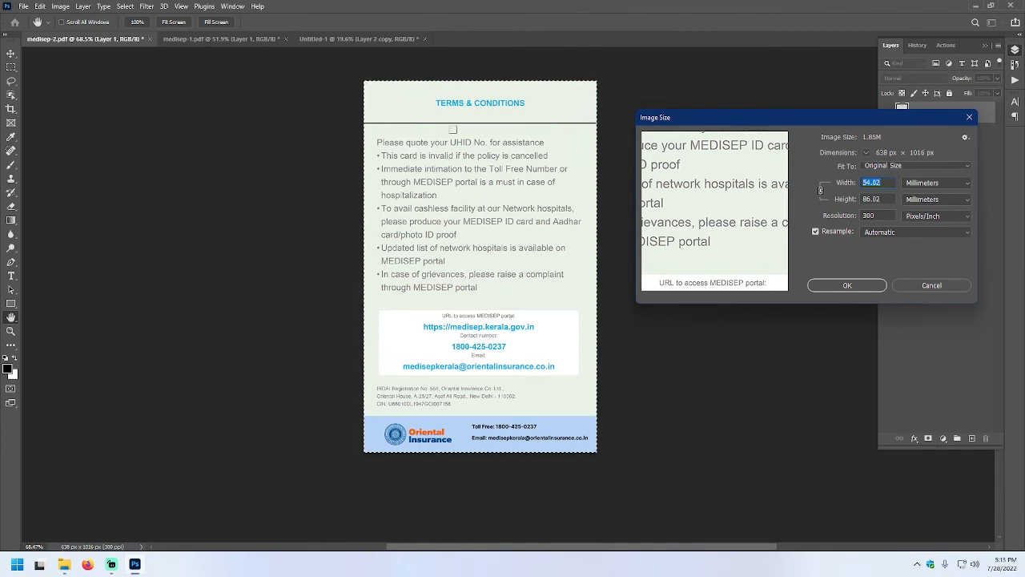
pyautogui.click(930, 285)
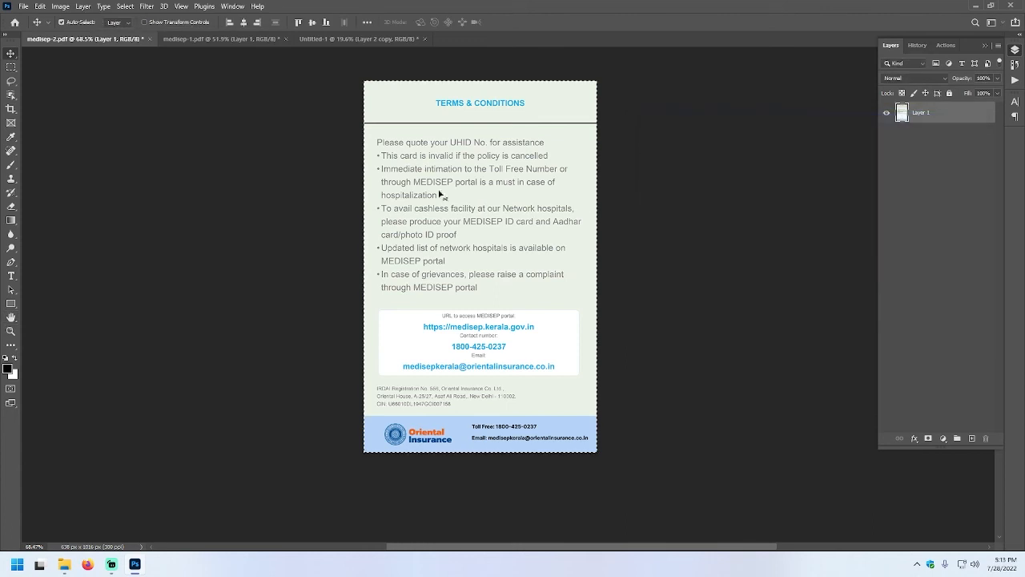
# - Clear the layer selection in Untitled-1, then load the Medisep Lamination .atn action set from Documents
pyautogui.click(373, 39)
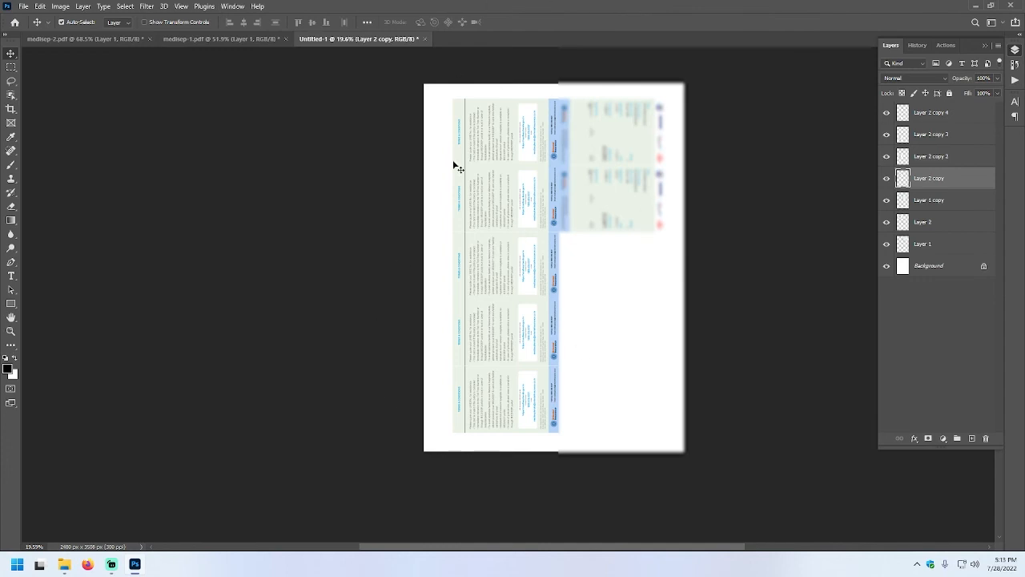
pyautogui.click(713, 124)
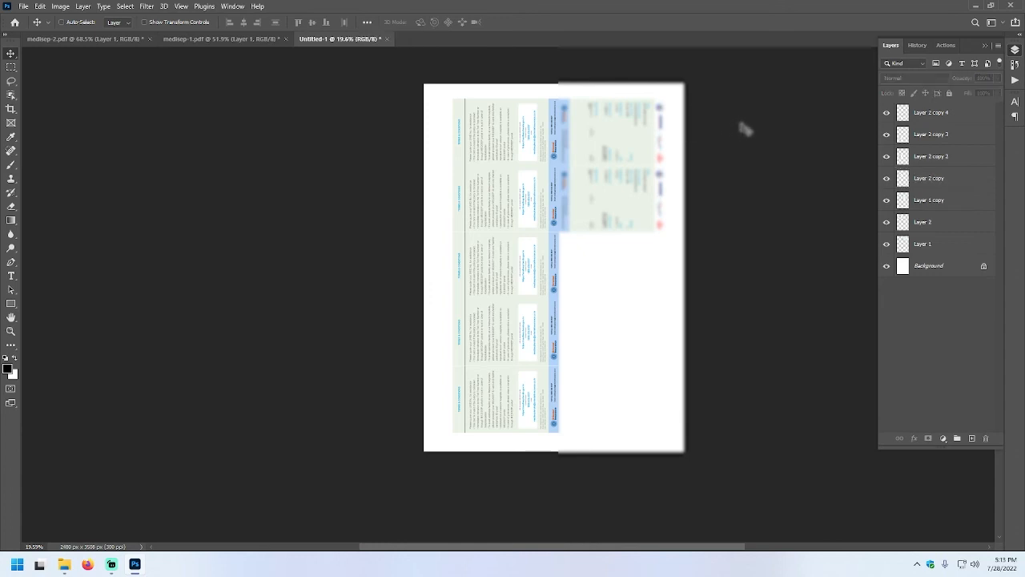
pyautogui.hscroll(1, 538, 346)
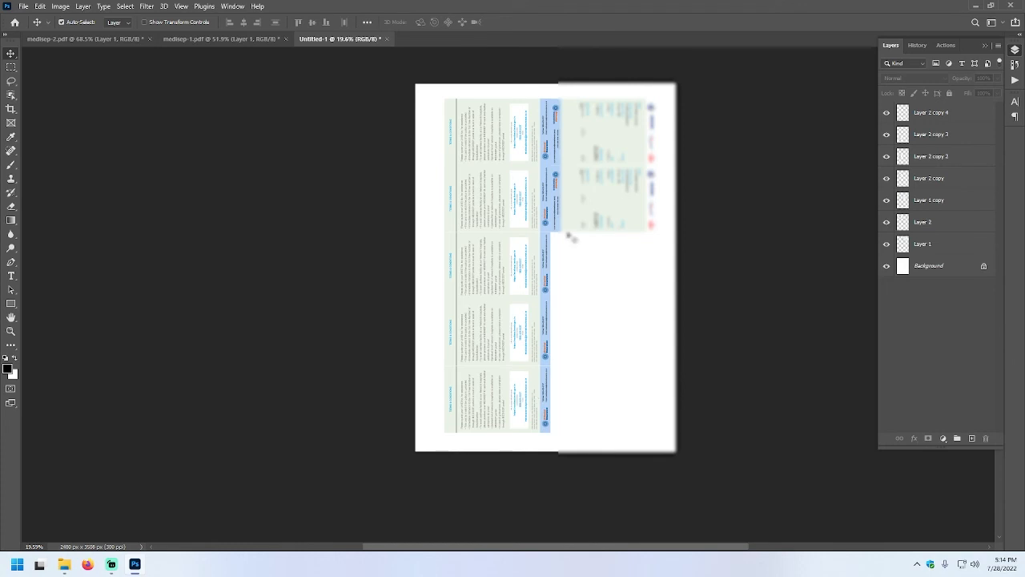
pyautogui.click(485, 141)
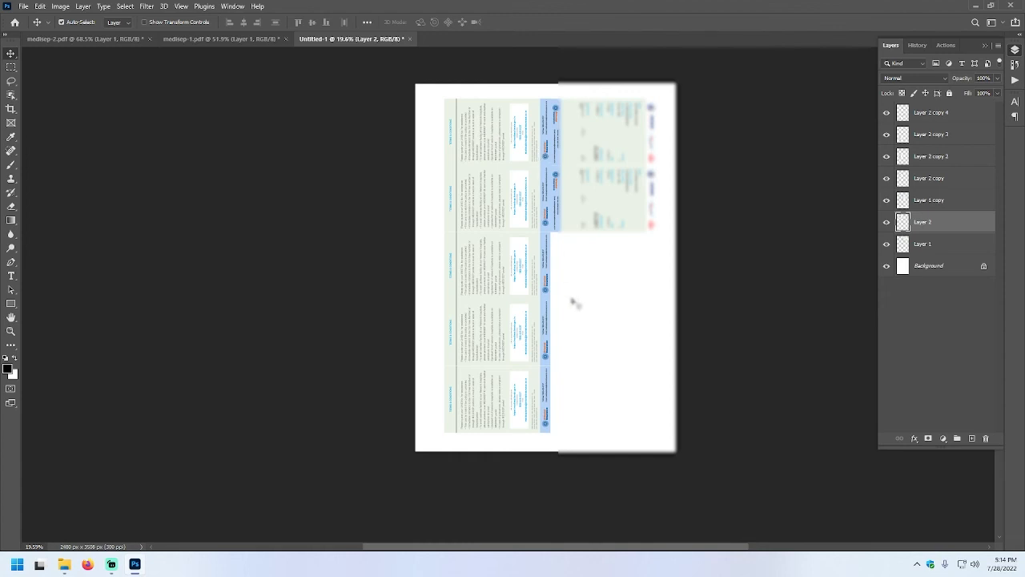
pyautogui.click(817, 305)
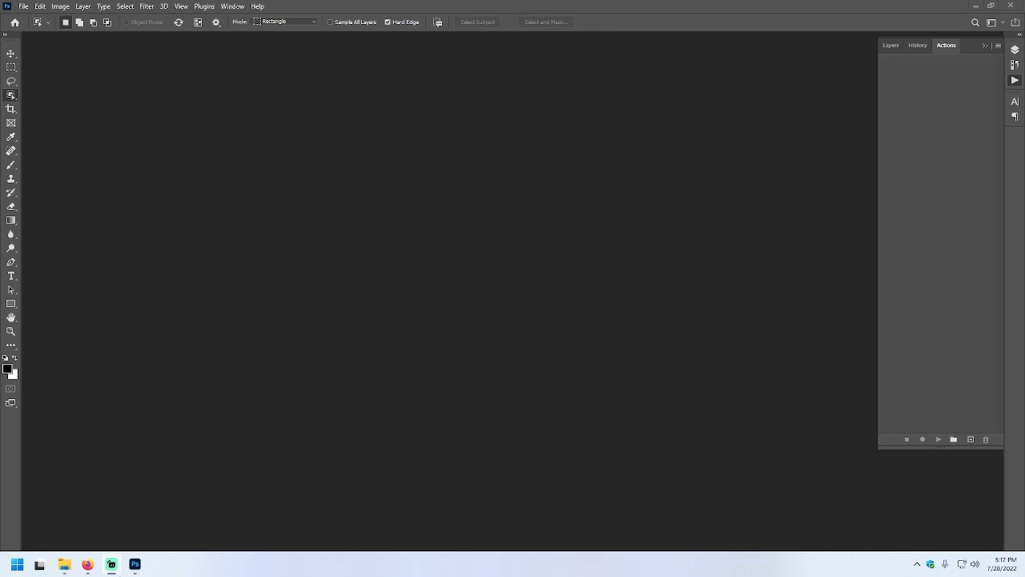
pyautogui.click(64, 564)
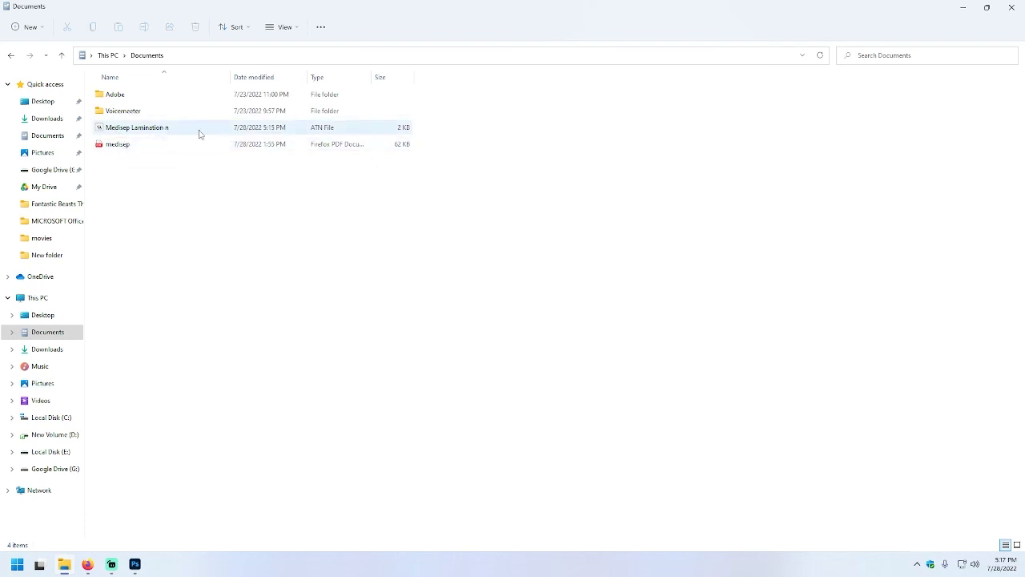
pyautogui.doubleClick(160, 130)
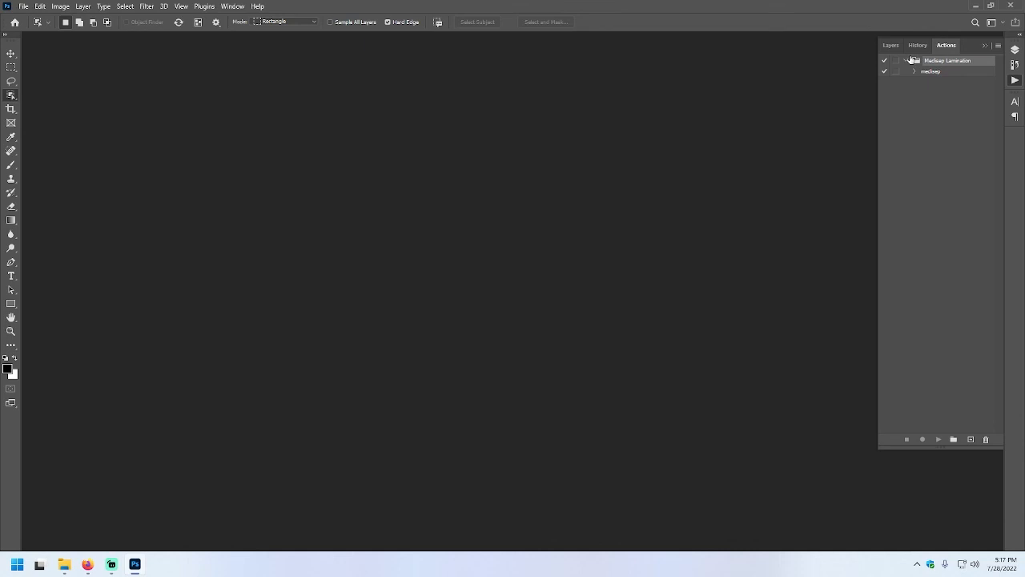
# - Show the Actions panel, select the medisep action, and drag medisep.pdf in from Documents
pyautogui.click(985, 45)
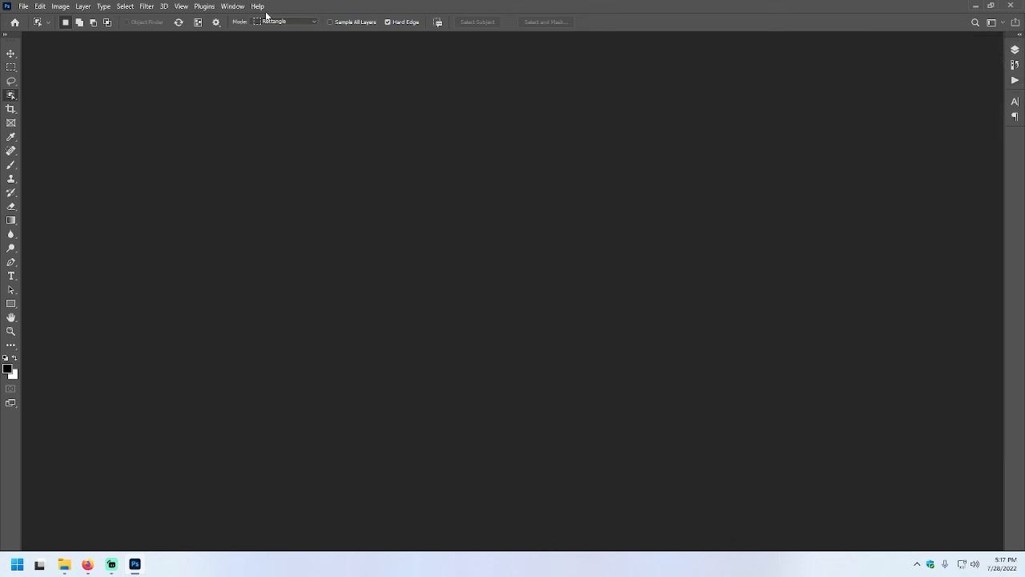
pyautogui.click(236, 7)
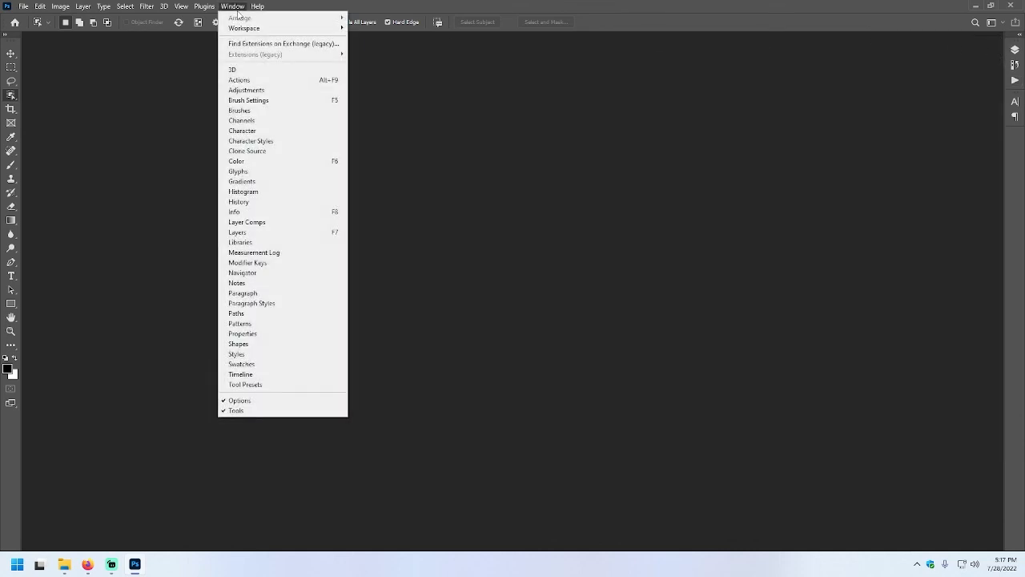
pyautogui.click(244, 82)
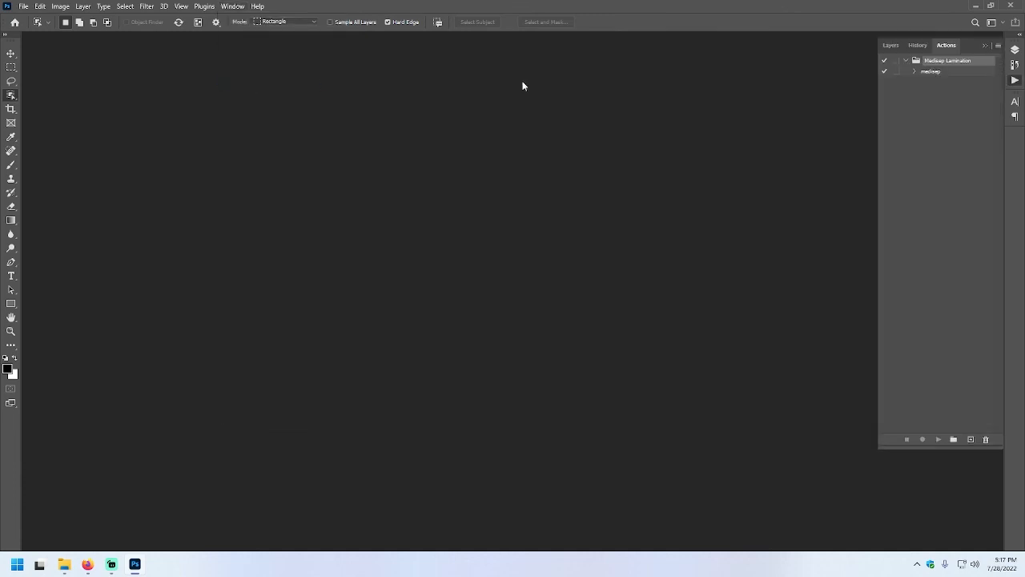
pyautogui.click(931, 73)
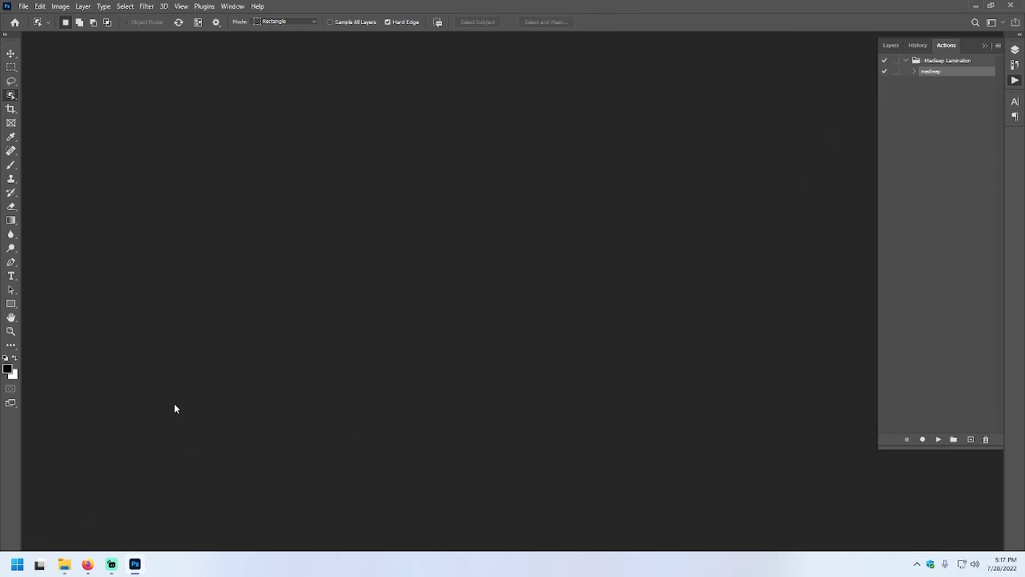
pyautogui.click(64, 564)
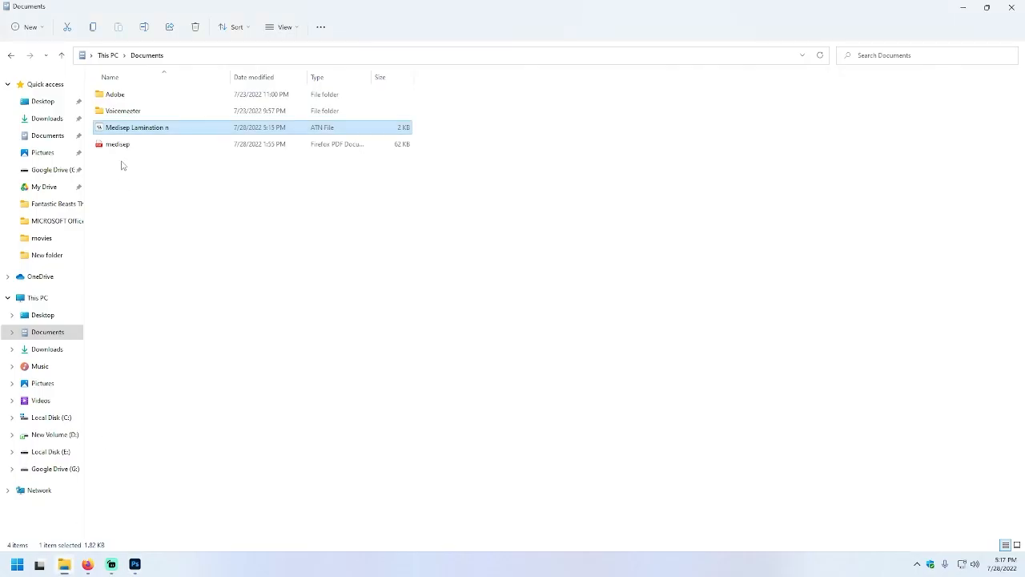
pyautogui.moveTo(120, 144); pyautogui.dragTo(318, 220)
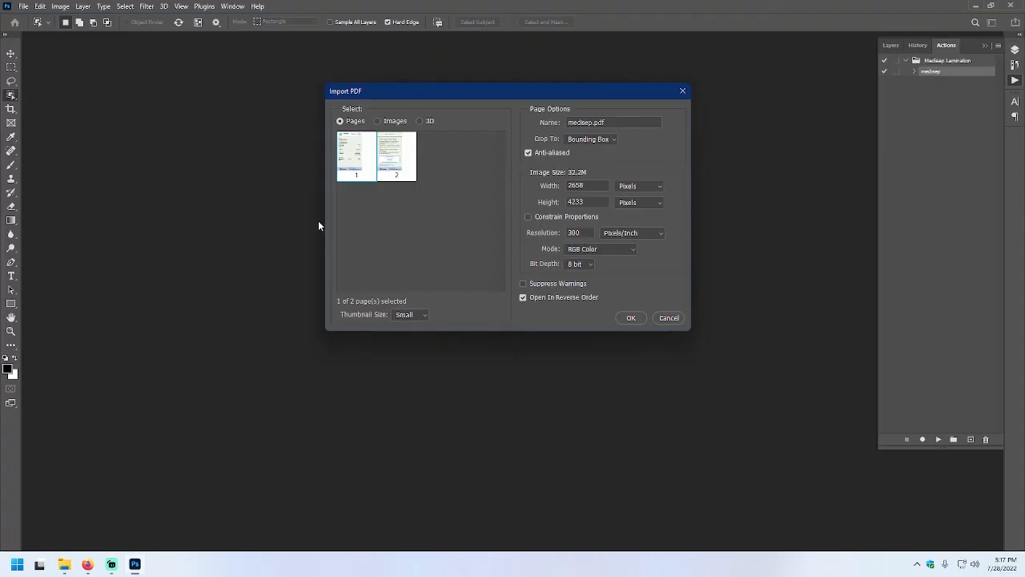
# - Select both pages of medisep.pdf in Import PDF and open them as documents
pyautogui.keyDown('shift'); pyautogui.click(400, 173); pyautogui.keyUp('shift')
pyautogui.click(632, 319)
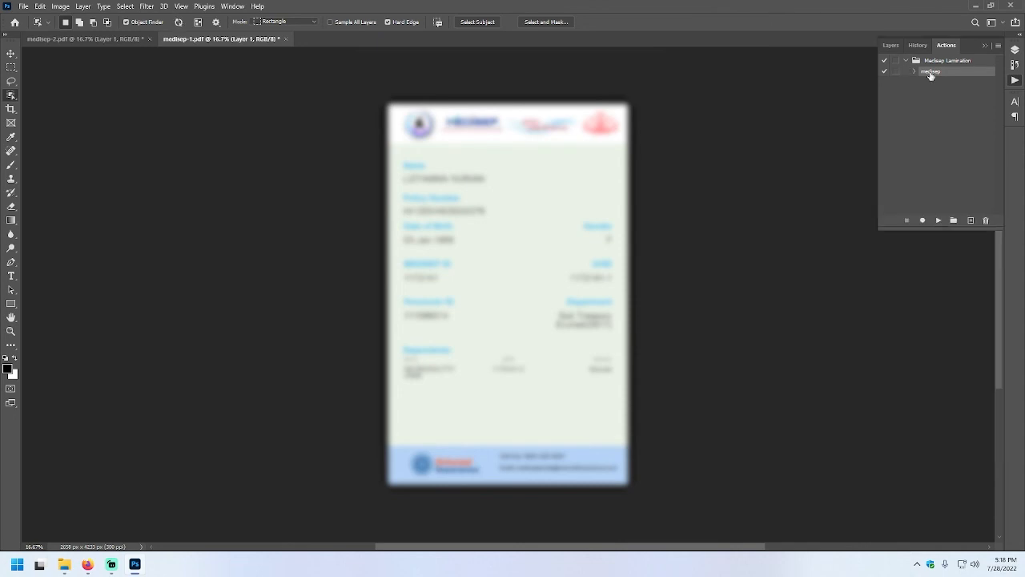
# - Run the medisep action to build the A4 card layout, then cancel Print Settings
pyautogui.click(938, 221)
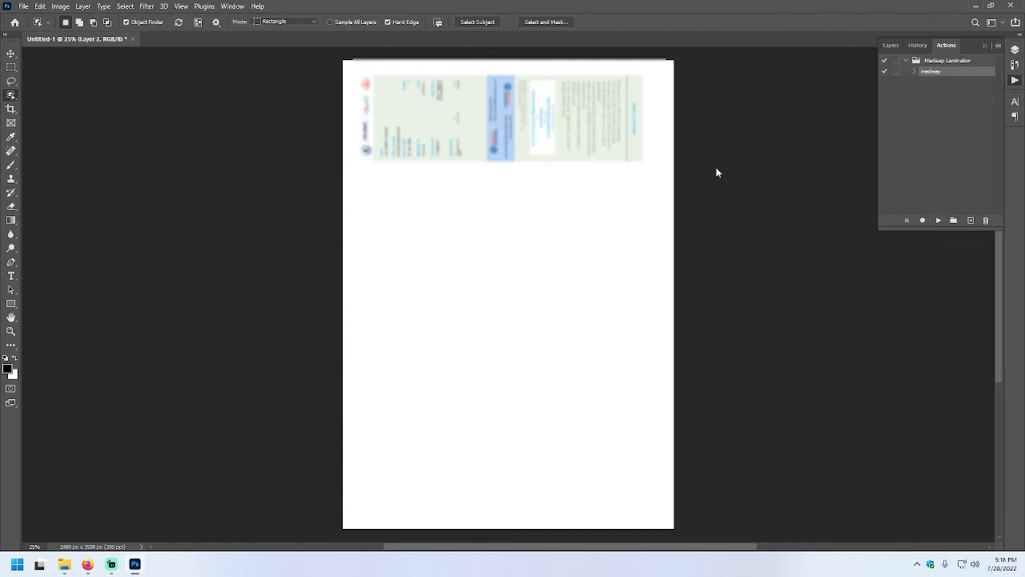
pyautogui.moveTo(425, 148); pyautogui.dragTo(425, 155)
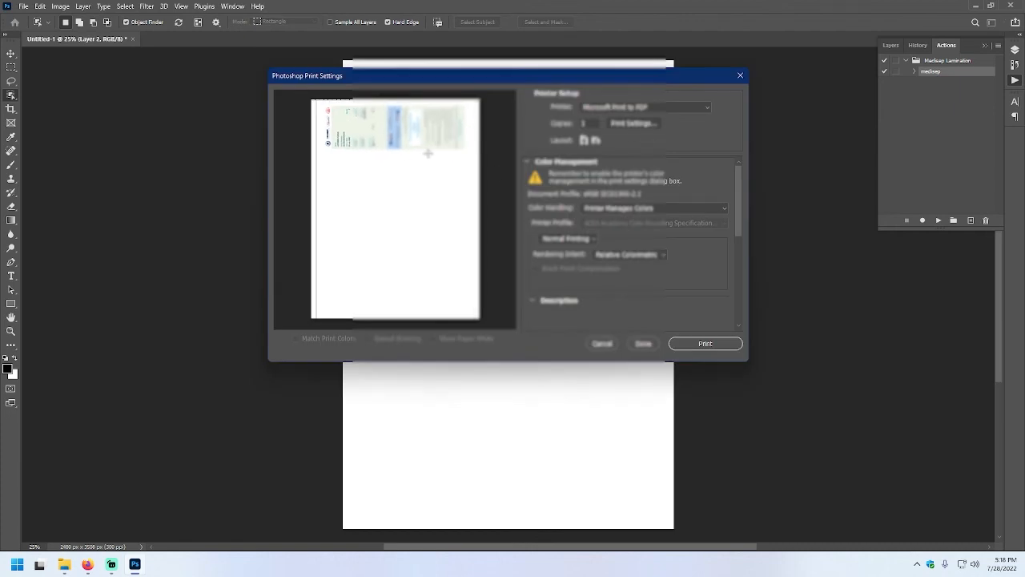
pyautogui.click(601, 345)
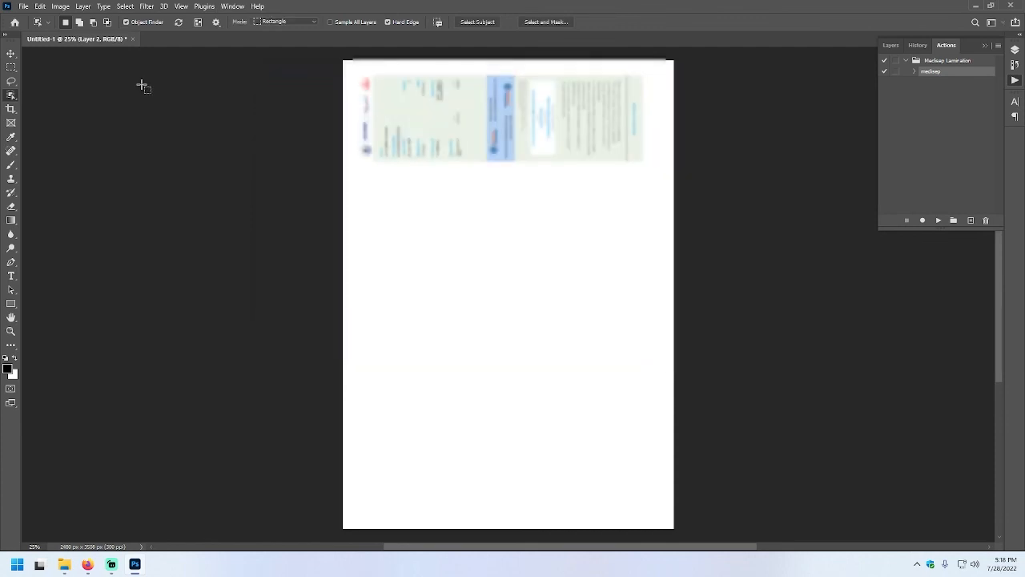